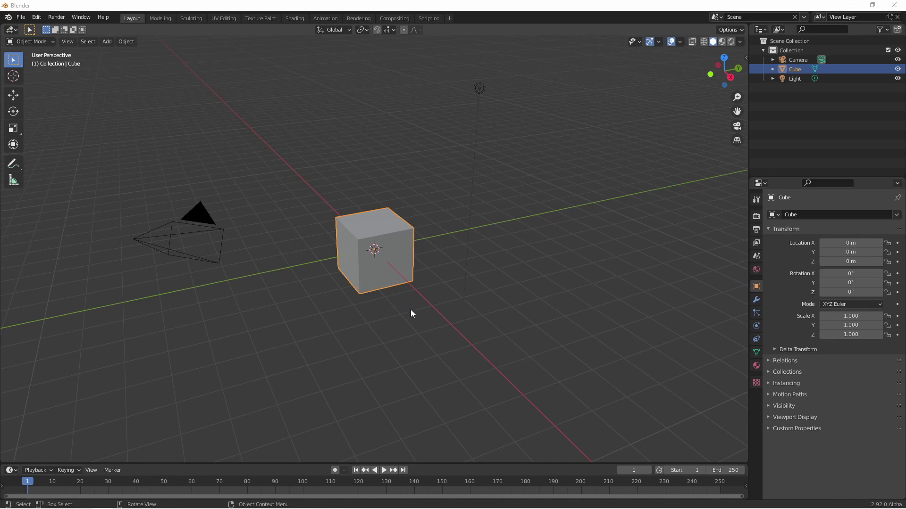
Switch to the front view and insert a Location keyframe for the cube at frame 1.
key("grave")
key("i")
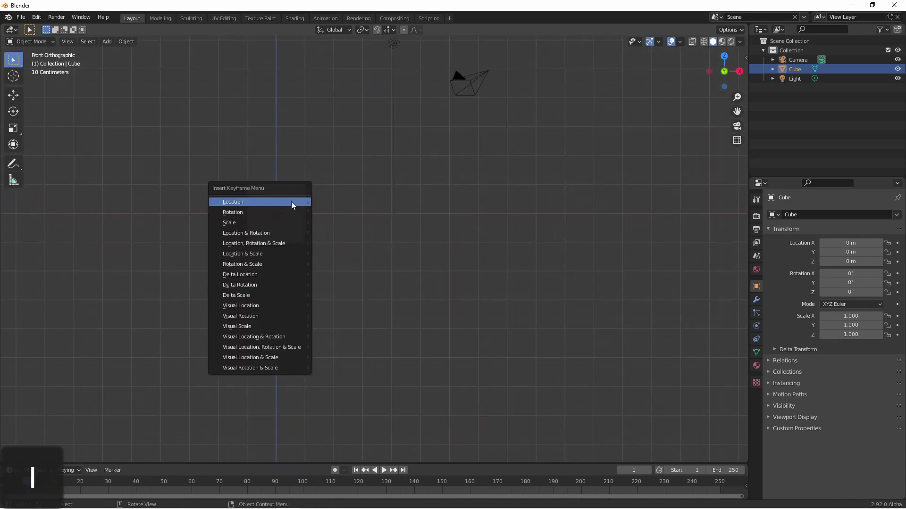
left_click(264, 202)
At frame 60, move the cube about 5.2 m along the X axis and insert a Location keyframe.
left_click_drag(307, 464, 307, 393)
left_click_drag(139, 410, 191, 411)
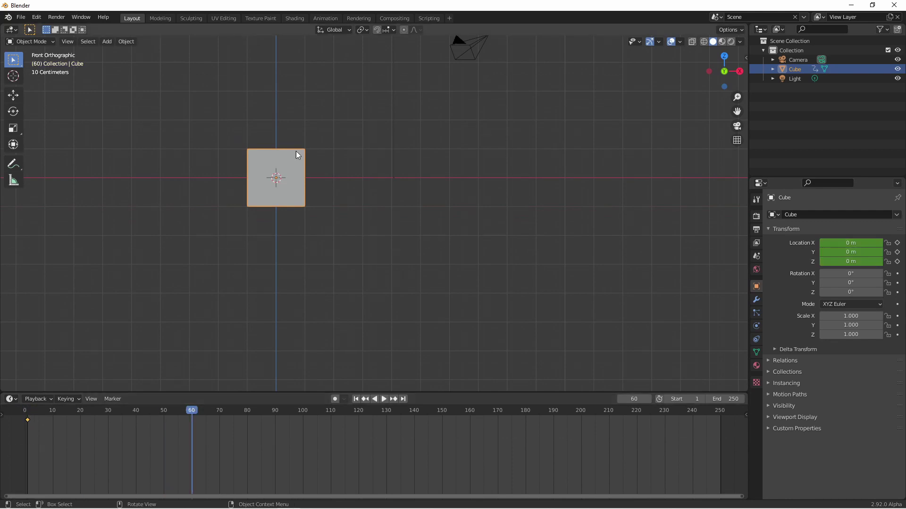
left_click_drag(298, 155, 448, 155)
key("i")
left_click(448, 155)
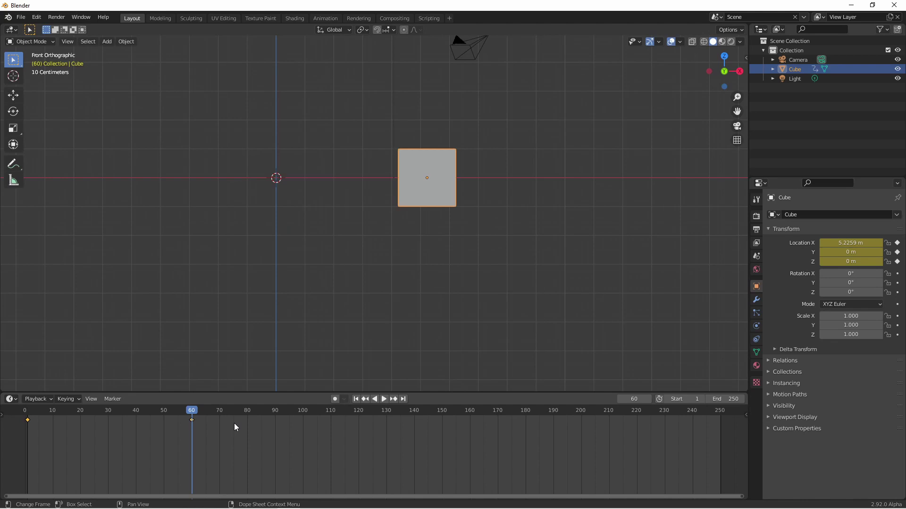
Limit the preview range to the cube's keyframes, ending at frame 60, and play back the animation.
key("ctrl+alt+p")
key("space")
scroll(295, 222, "up", 5)
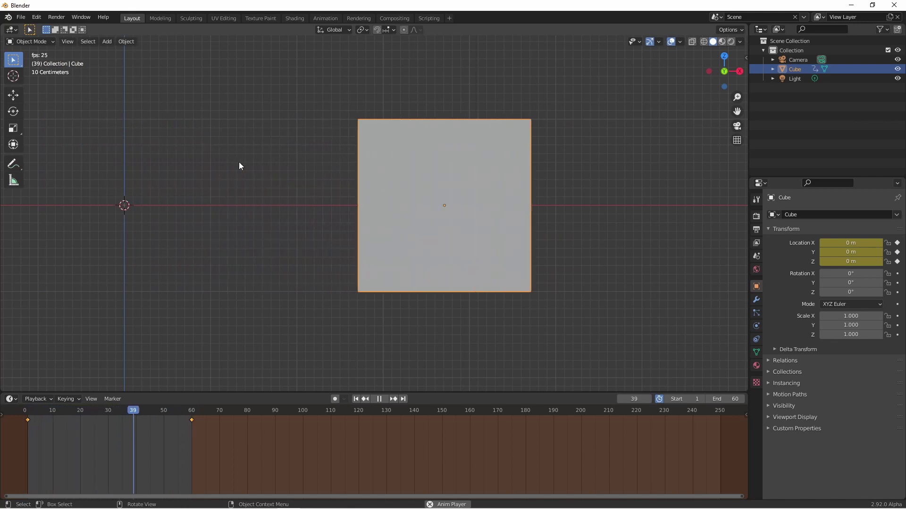
key("space")
Change the timeline area to the Graph Editor and enlarge it to show the cube's location curves up close.
left_click(10, 400)
left_click(147, 330)
left_click_drag(213, 394, 446, 226)
middle_click_drag(473, 118, 470, 136, "shift")
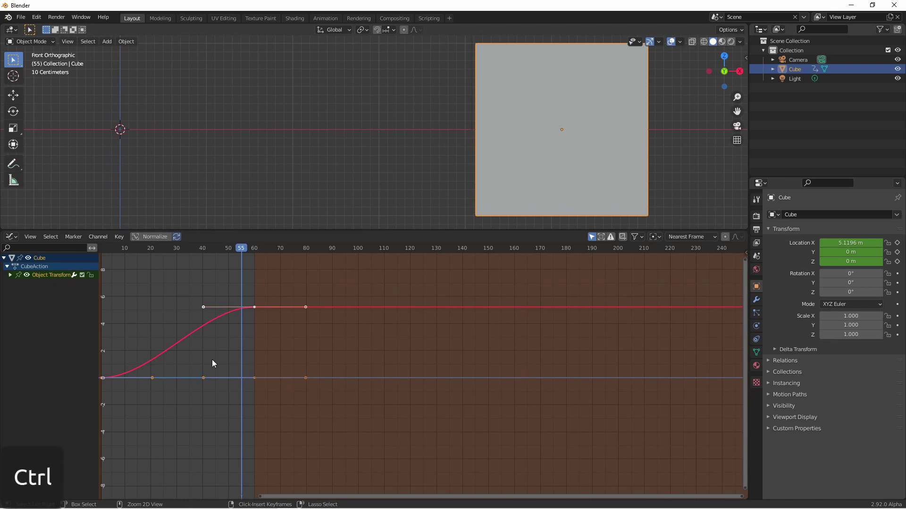
middle_click_drag(212, 360, 535, 364, "ctrl")
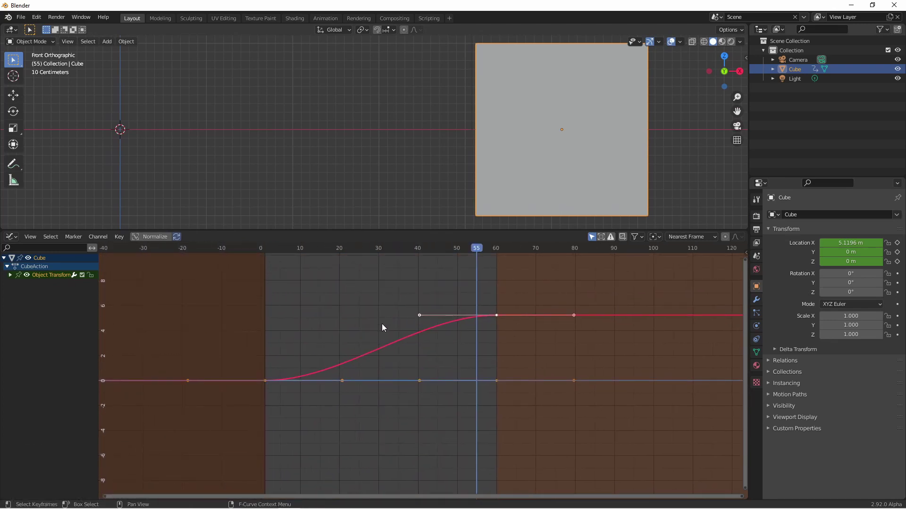
middle_click_drag(382, 327, 401, 347)
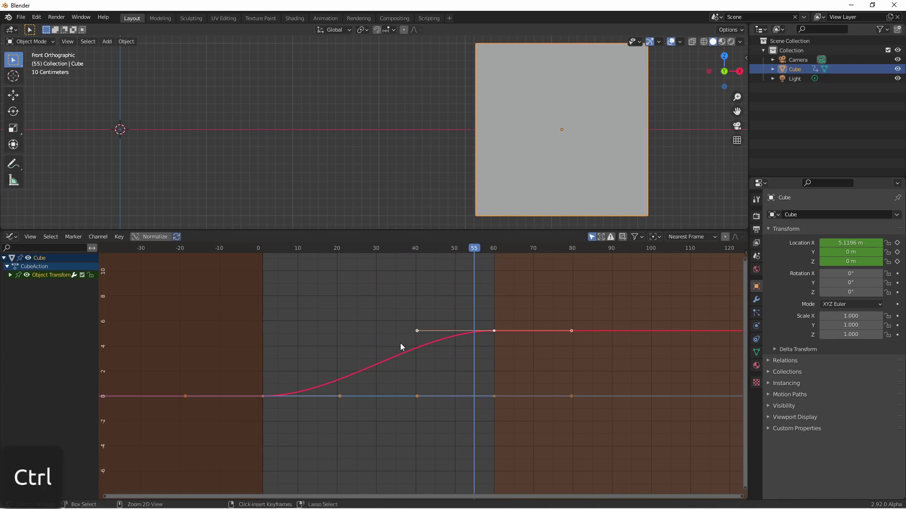
middle_click_drag(400, 346, 463, 345, "ctrl")
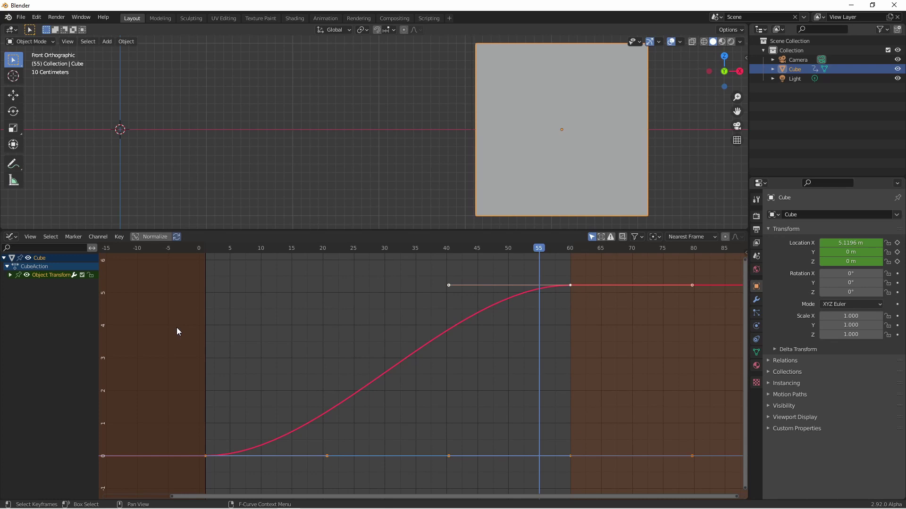
Expand the cube's Object Transforms channels and select the X Location key at frame 60, making that the current frame.
left_click(16, 277)
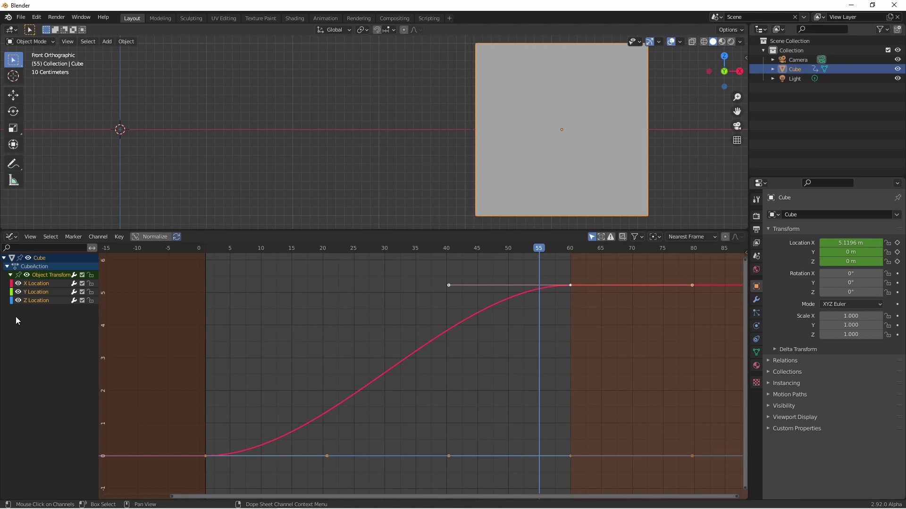
left_click(208, 453)
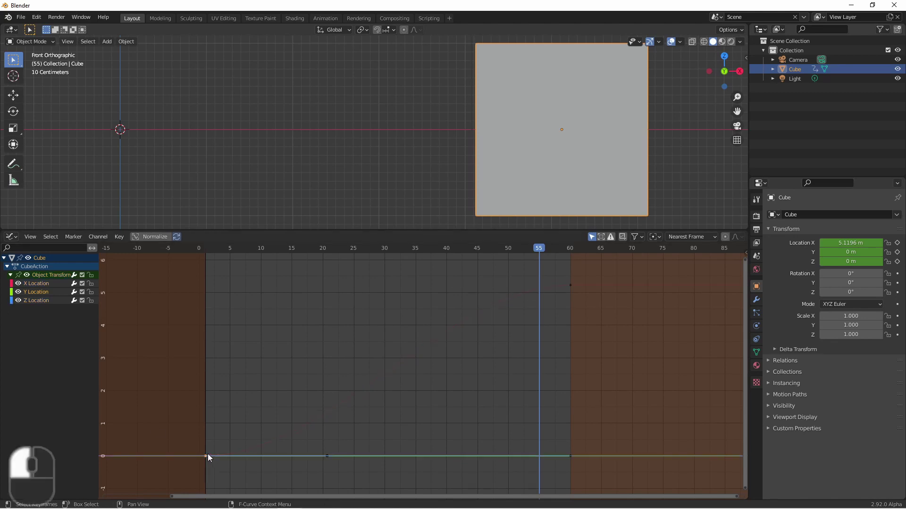
left_click(570, 285)
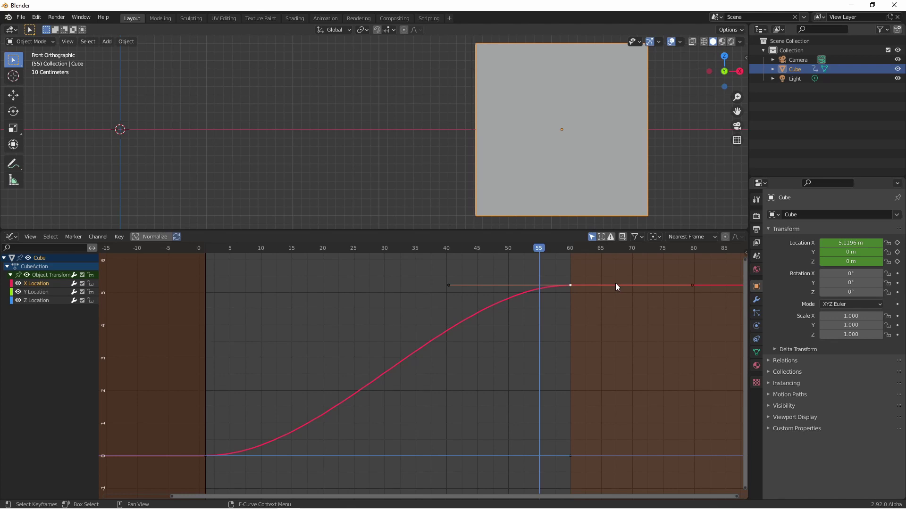
key("Up")
Duplicate the X Location key from frame 1 to frame 120 and extend the preview range to end there.
middle_click_drag(606, 286, 128, 472, "ctrl")
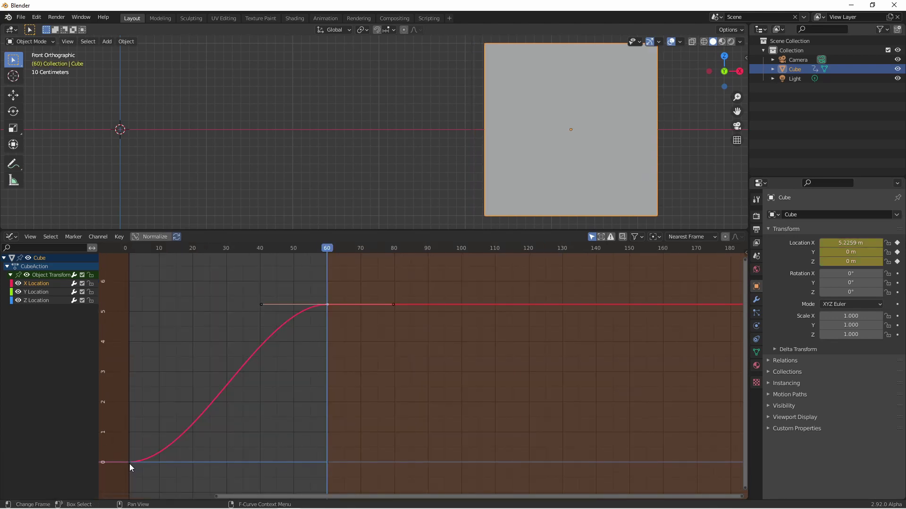
left_click(129, 463)
left_click_drag(130, 461, 529, 455, "shift")
middle_click(244, 455)
left_click(530, 455, "ctrl")
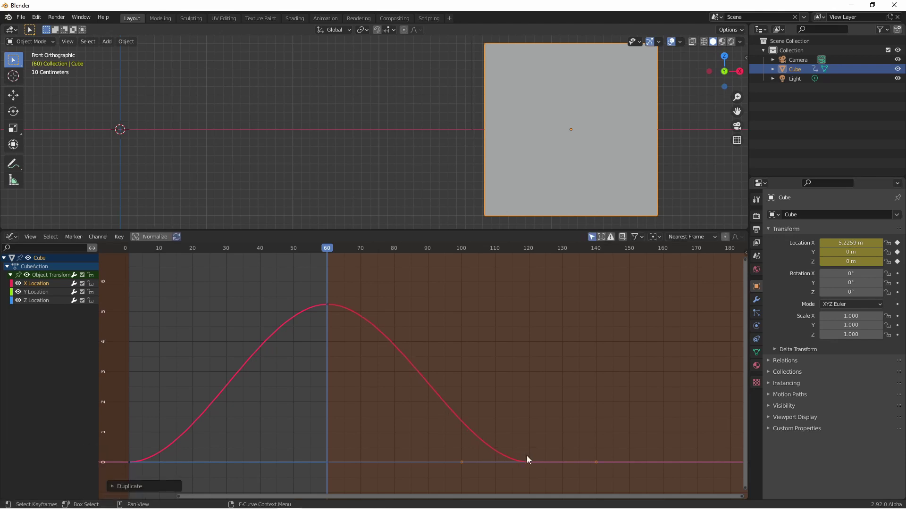
key("ctrl+alt+p")
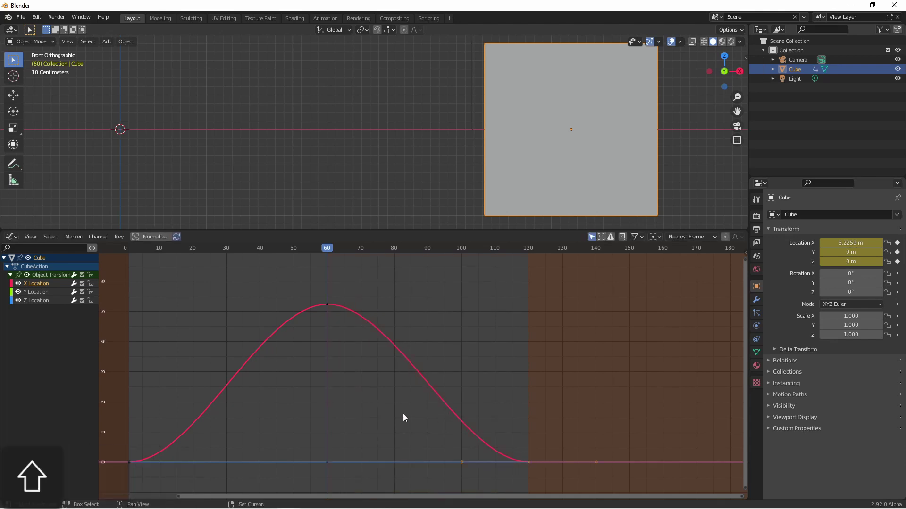
Select the X Location key at frame 60 and stretch its left handle back to about frame 4.
middle_click_drag(403, 414, 460, 350)
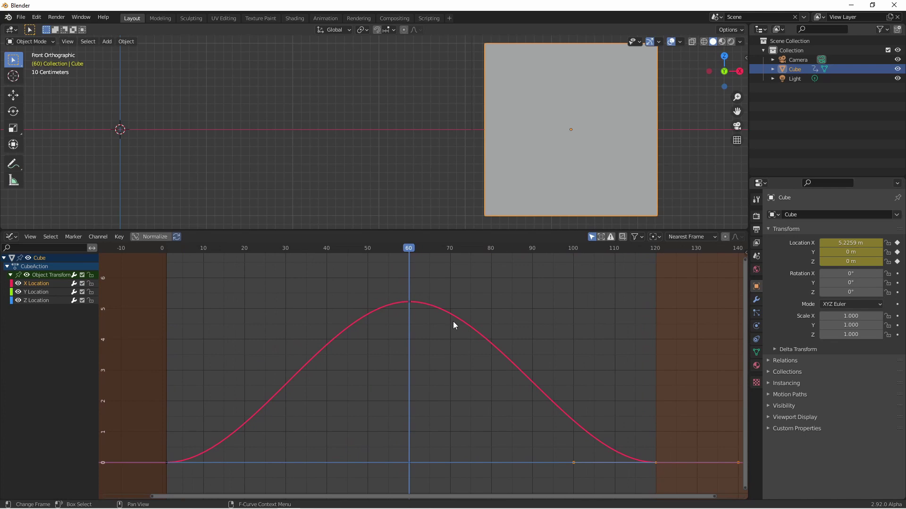
left_click(406, 301)
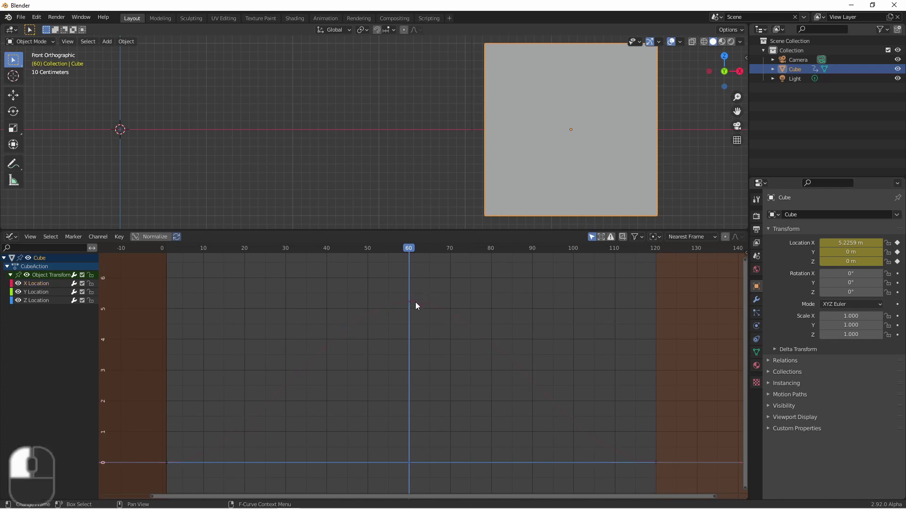
left_click(407, 304)
left_click(407, 305)
left_click(409, 302)
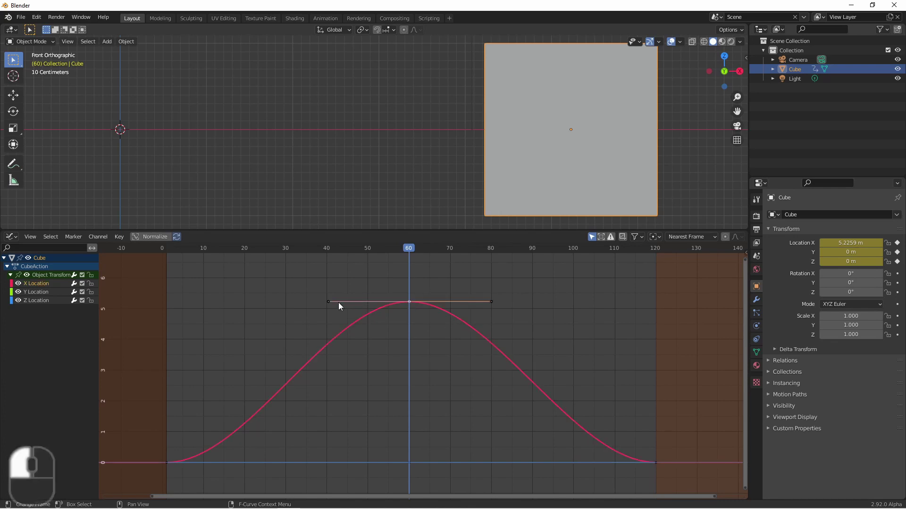
left_click_drag(327, 304, 178, 293)
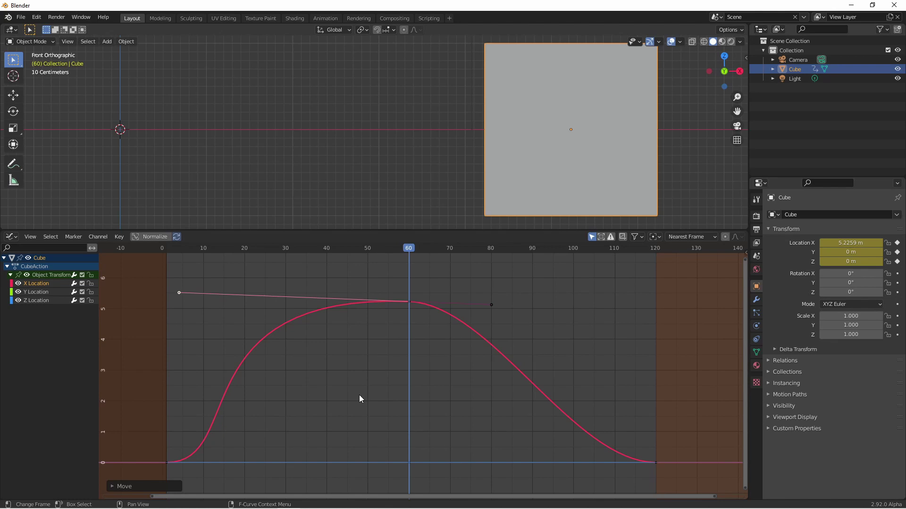
key("ctrl+z")
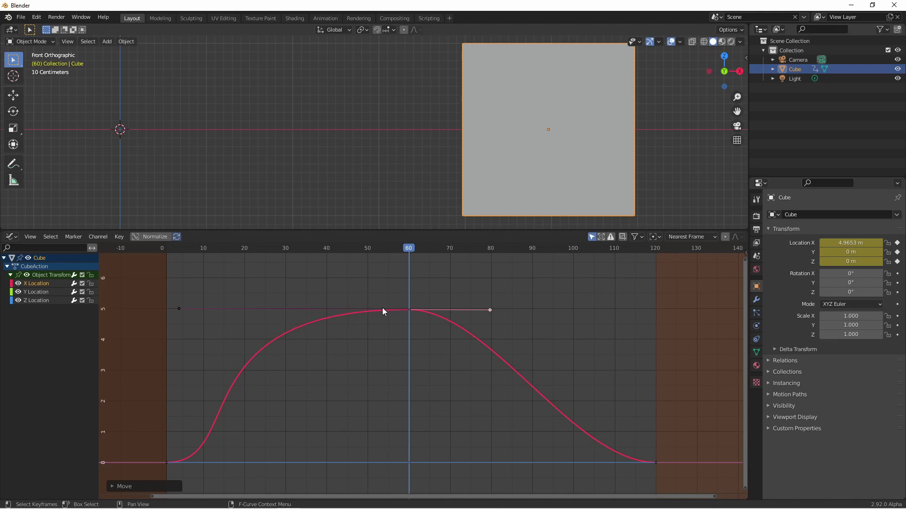
Move the left handle of the frame 60 key about 27 frames forward and 2.6 units up, and play the animation.
left_click(179, 309)
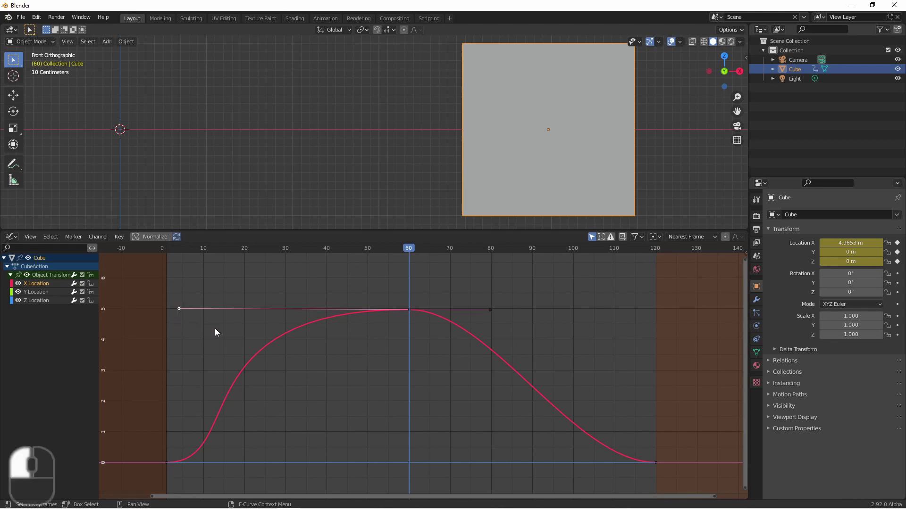
key("g")
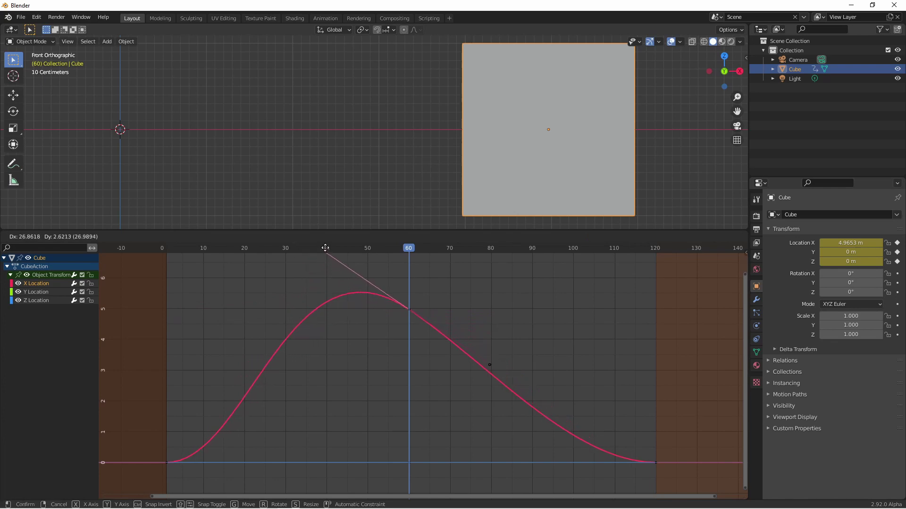
left_click(325, 248)
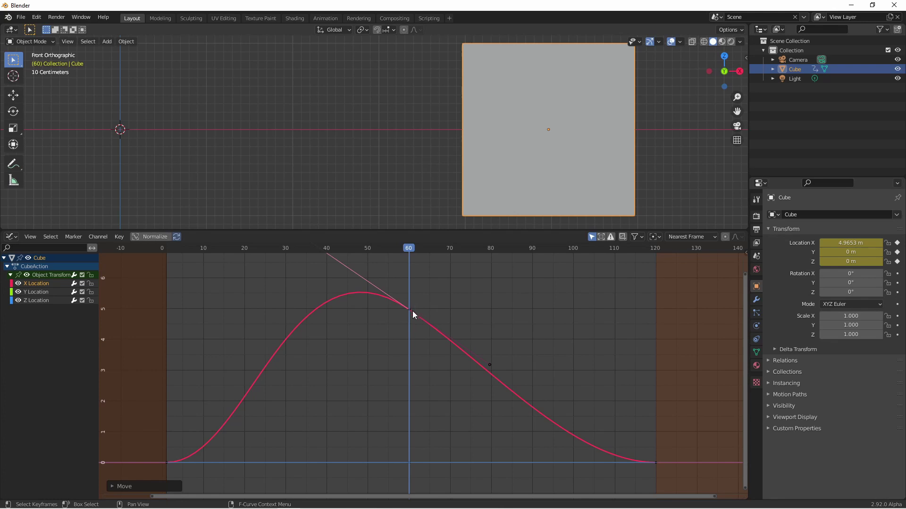
key("shift+space")
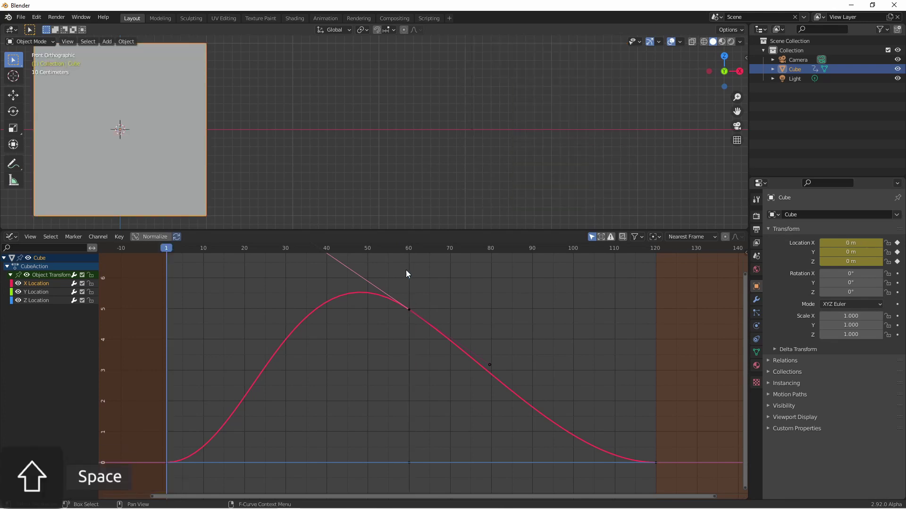
key("space")
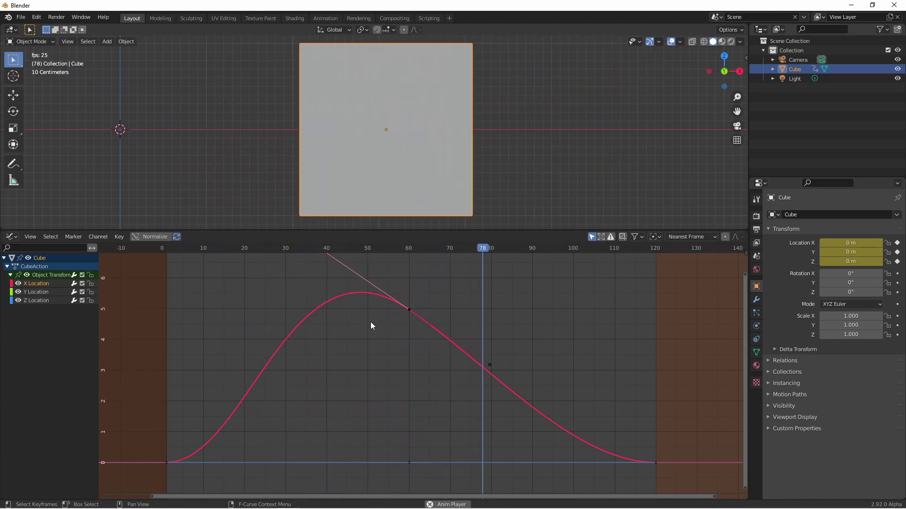
key("Escape")
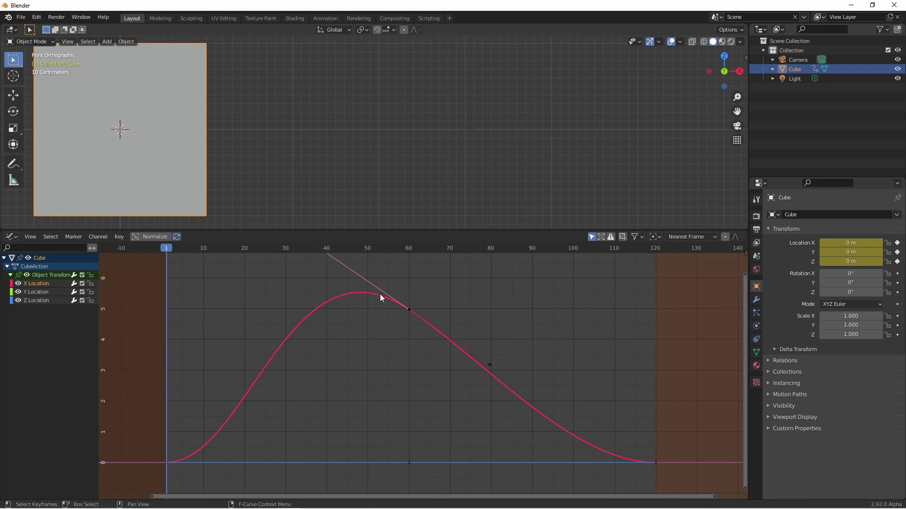
Set the interpolation mode of the X Location key at frame 1 to Constant and preview the playback.
left_click(403, 319)
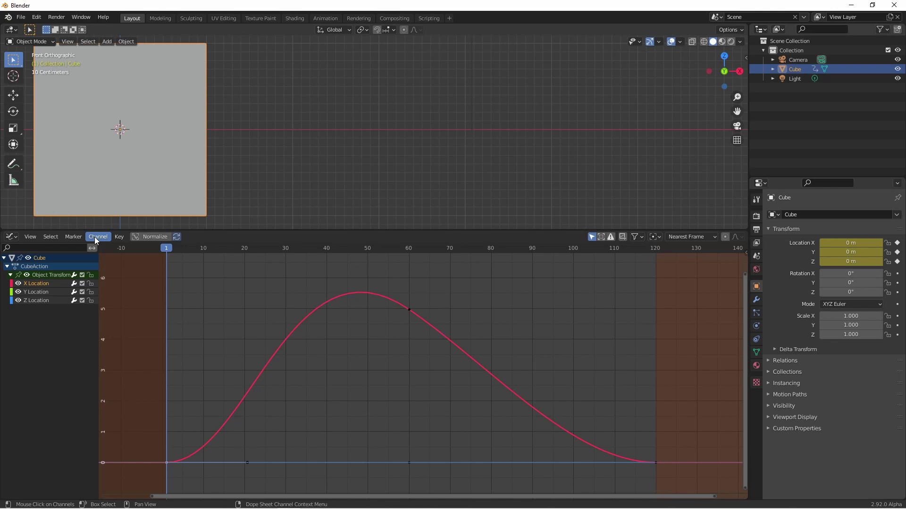
left_click(119, 236)
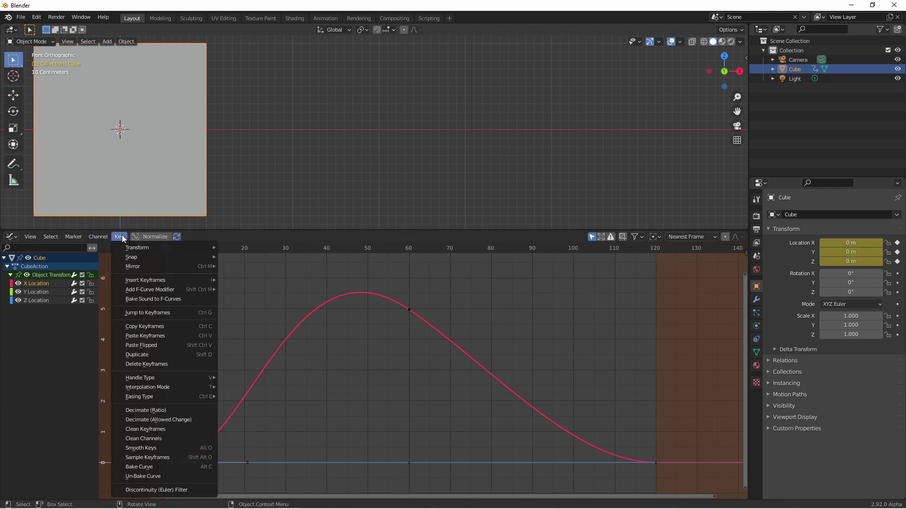
mouse_move(137, 391)
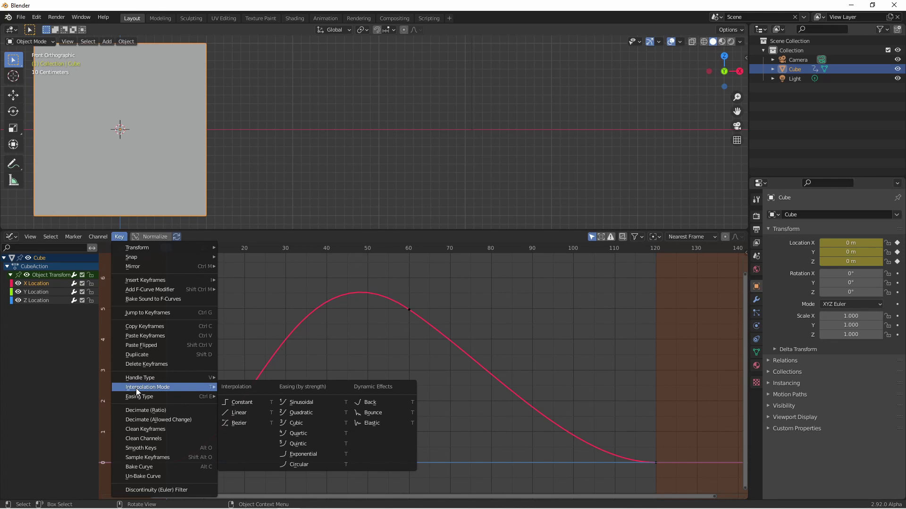
left_click(240, 404)
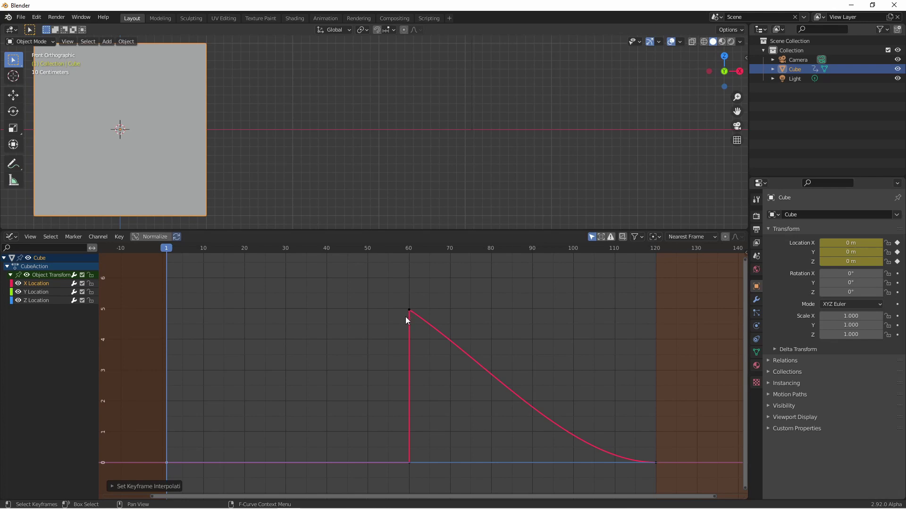
key("space")
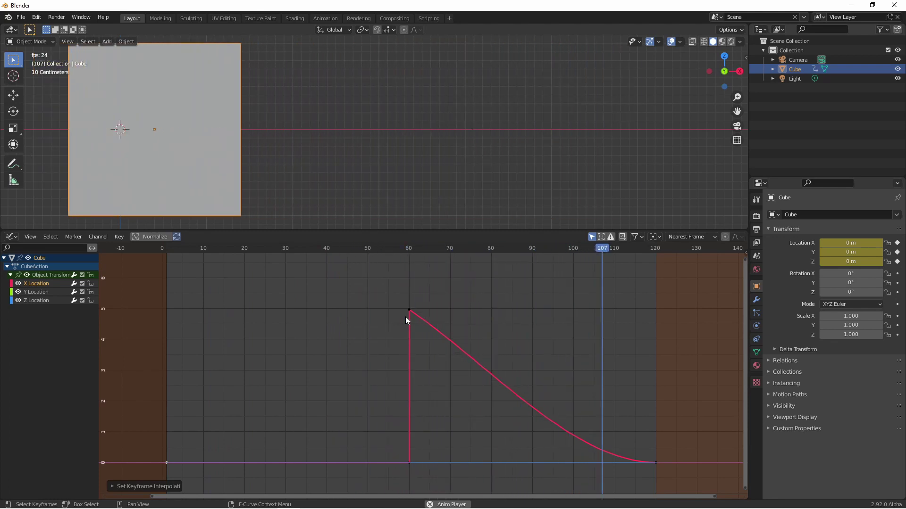
key("Escape")
Set the interpolation mode of the X Location key at frame 1 to Linear and preview the playback.
left_click(118, 237)
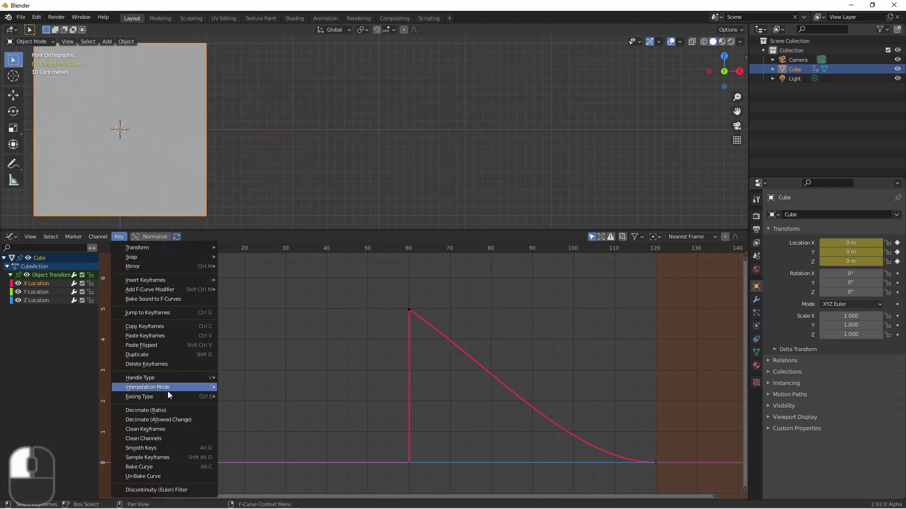
mouse_move(168, 389)
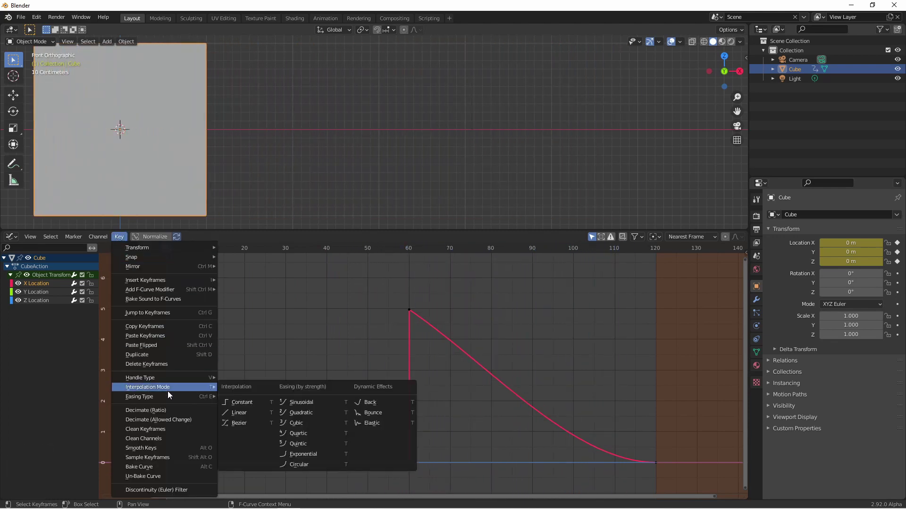
left_click(259, 415)
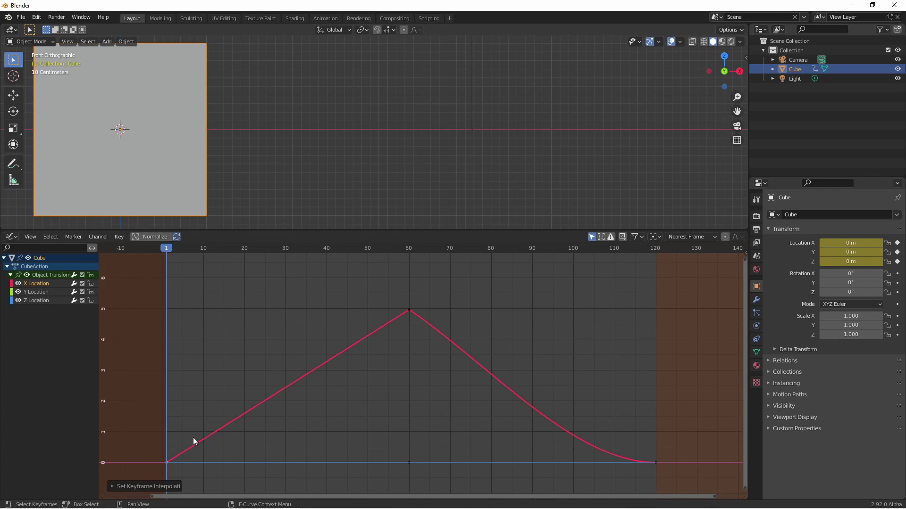
key("space")
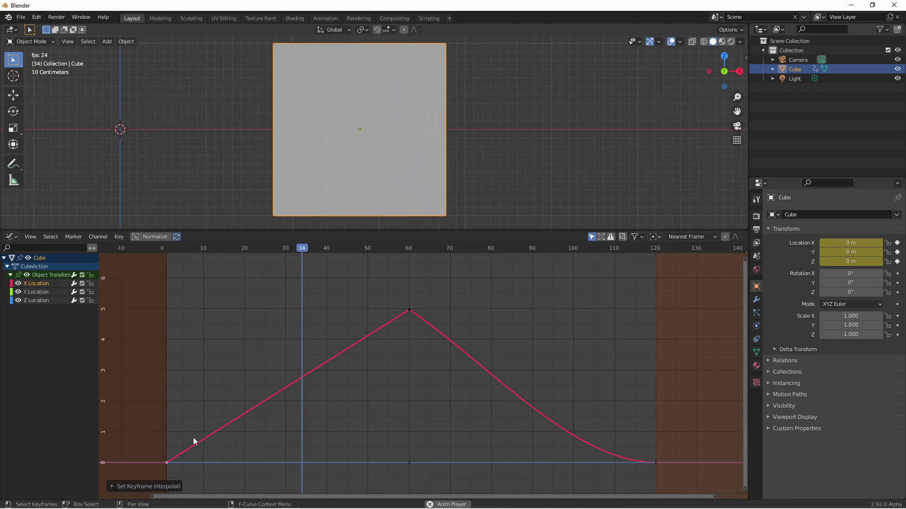
key("space")
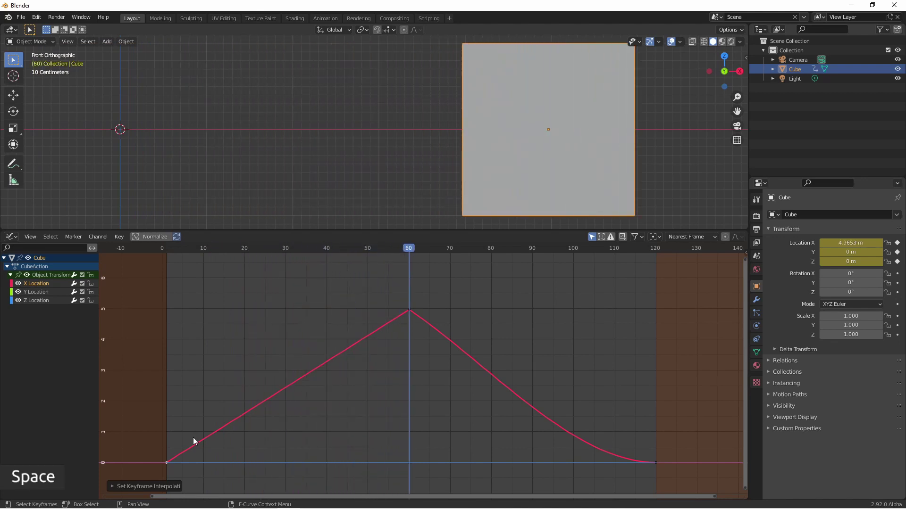
Return to frame 1 and set the interpolation mode of the X Location key there to Bezier.
key("shift+Left")
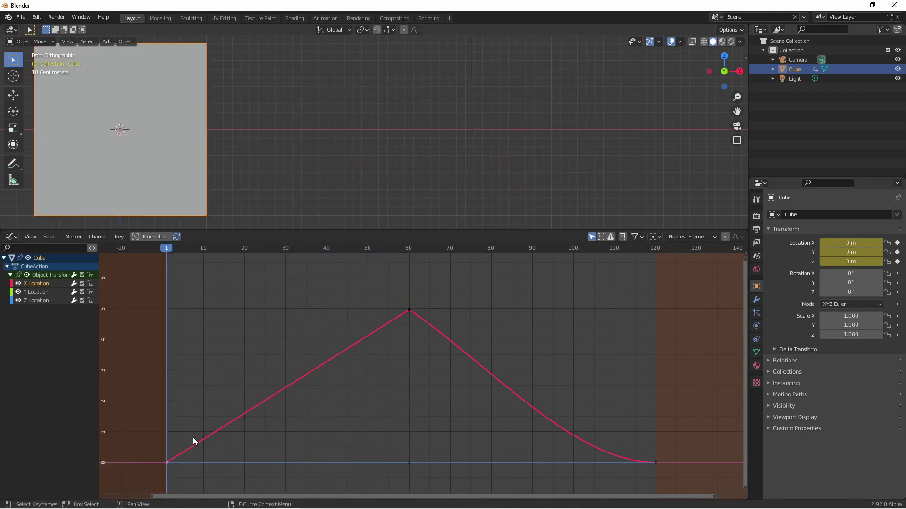
left_click(120, 237)
mouse_move(178, 388)
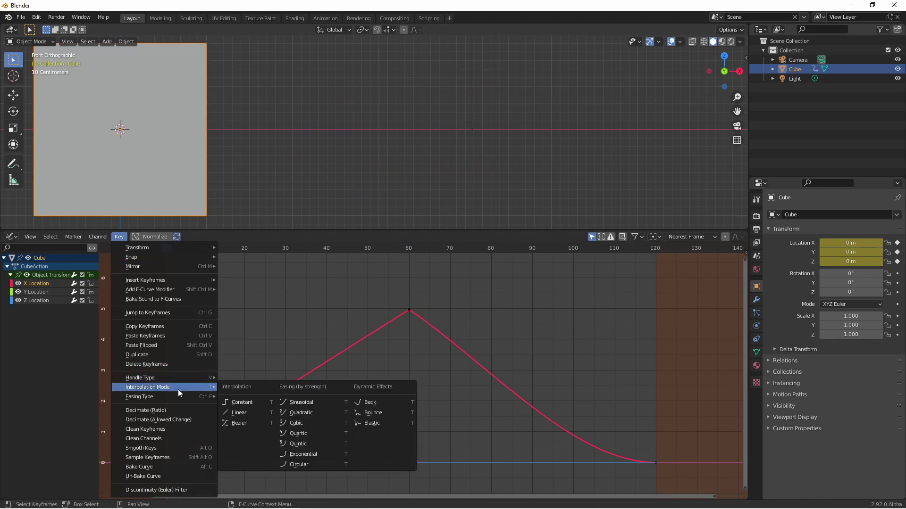
left_click(256, 423)
Set the interpolation mode of the X Location key at frame 1 to Sinusoidal.
left_click(119, 237)
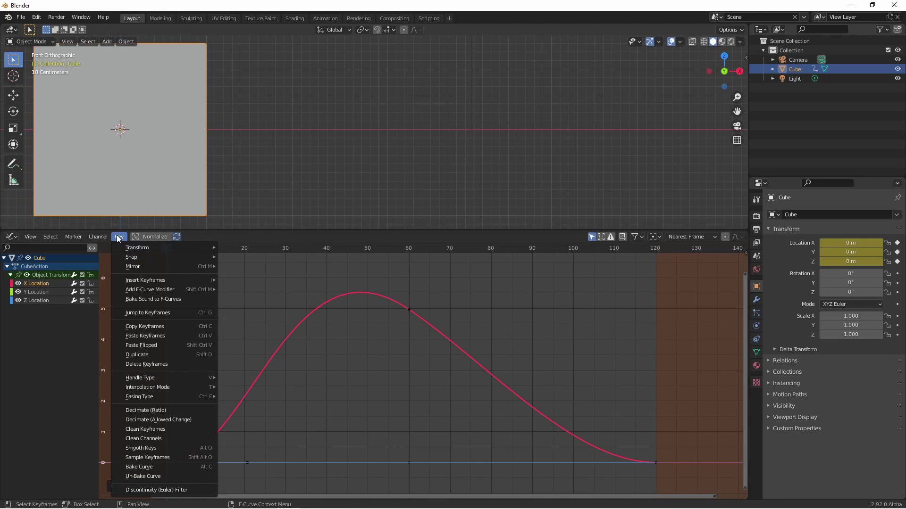
left_click(152, 388)
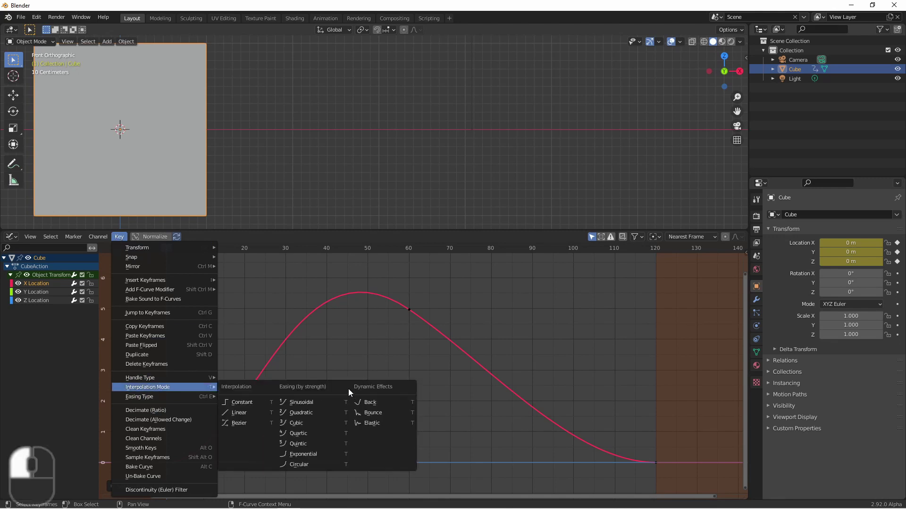
left_click(315, 408)
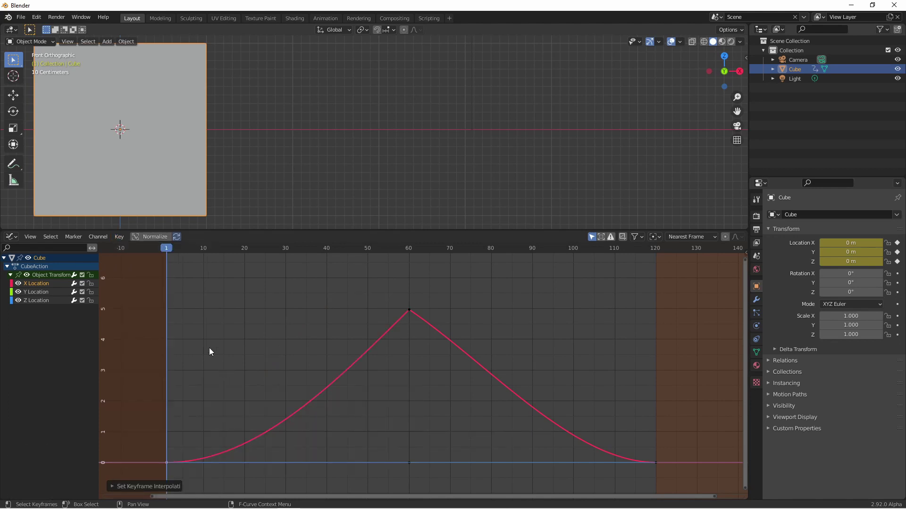
Set the interpolation mode of the frame 1 X Location key to Quadratic, followed by Cubic, to compare the curves.
left_click(119, 238)
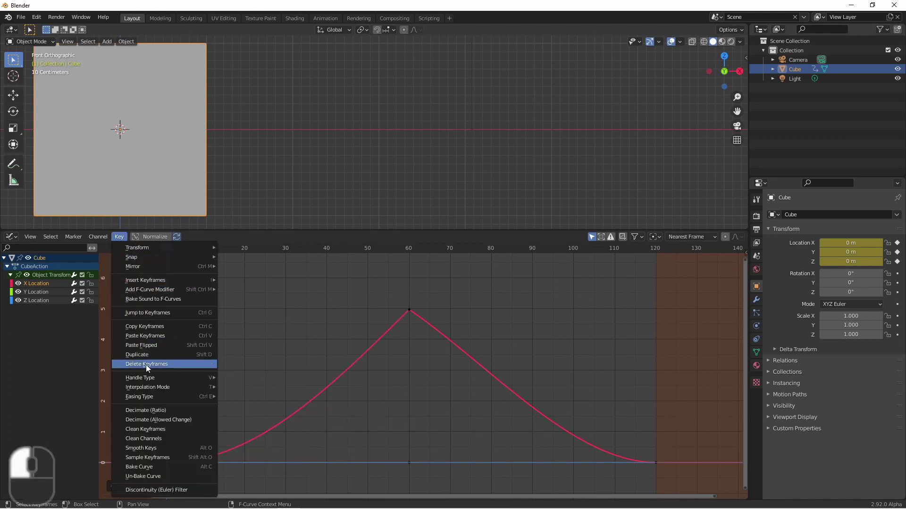
mouse_move(153, 392)
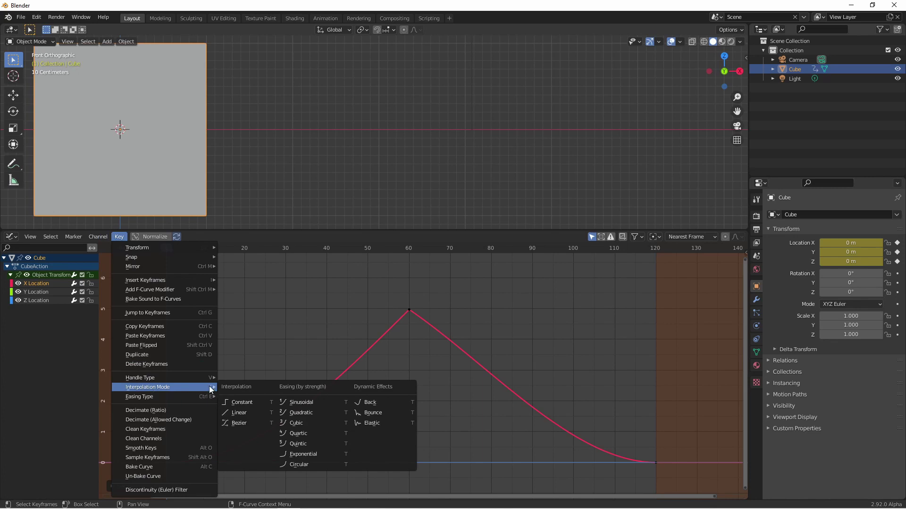
left_click(263, 353)
key("t")
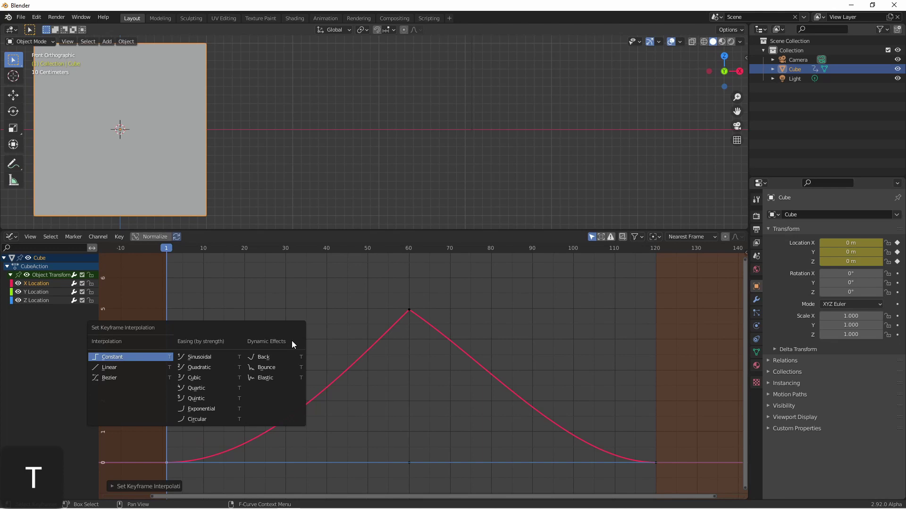
left_click(210, 366)
key("t")
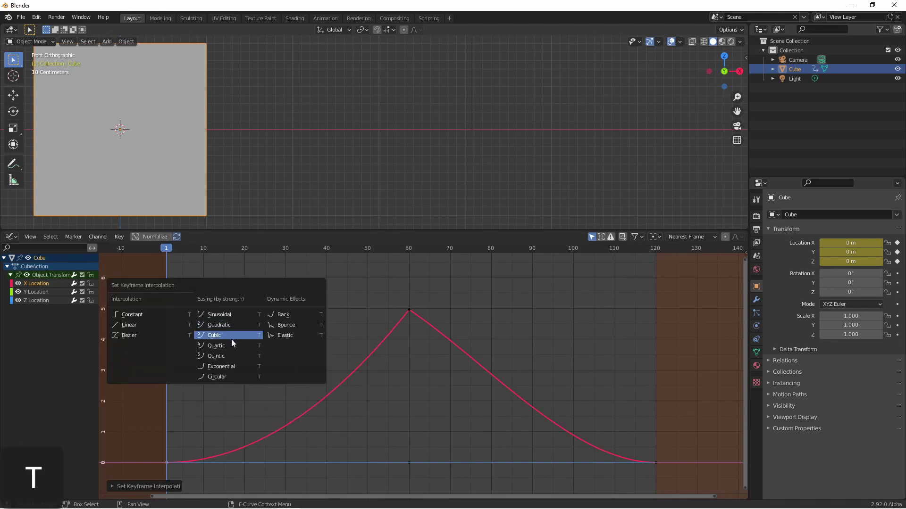
left_click(231, 338)
Set the frame 1 X Location key's interpolation mode to Quartic and then to Quintic.
key("t")
left_click(238, 326)
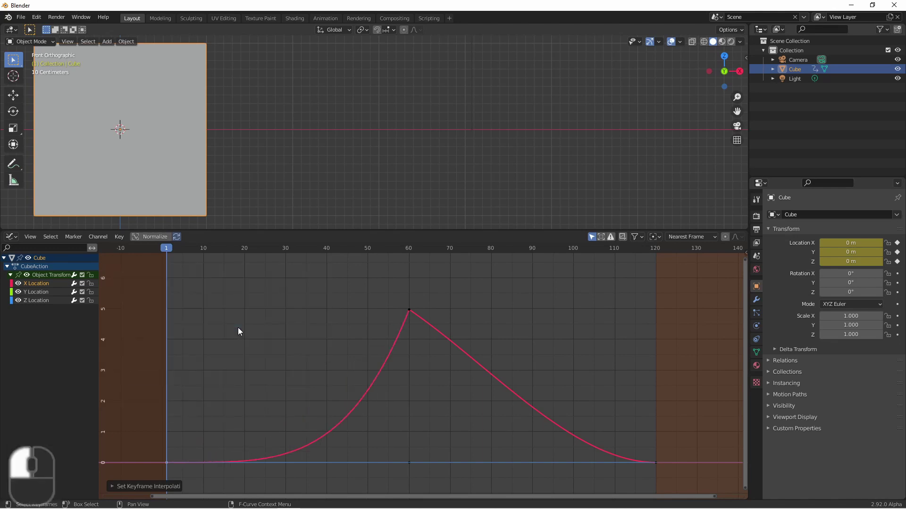
key("t")
left_click(237, 335)
Set the frame 1 X Location key's interpolation mode to Exponential and then to Circular.
key("t")
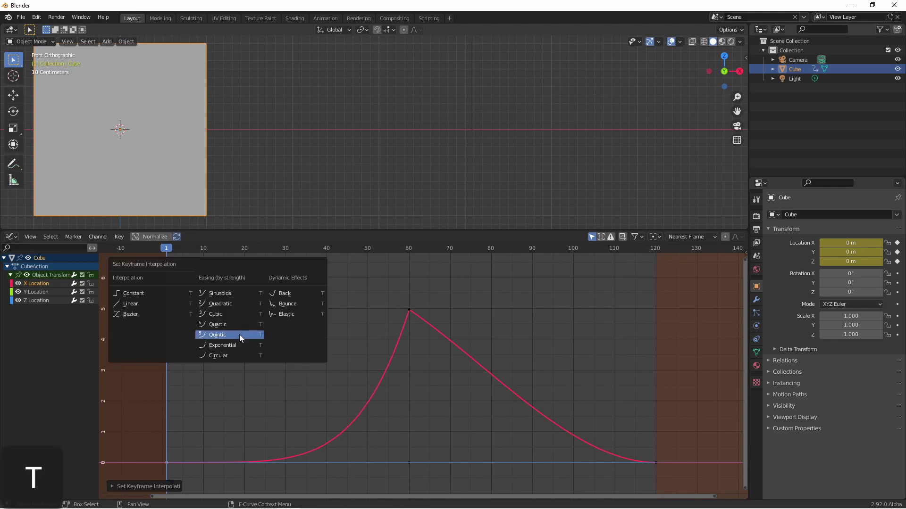
left_click(239, 341)
key("t")
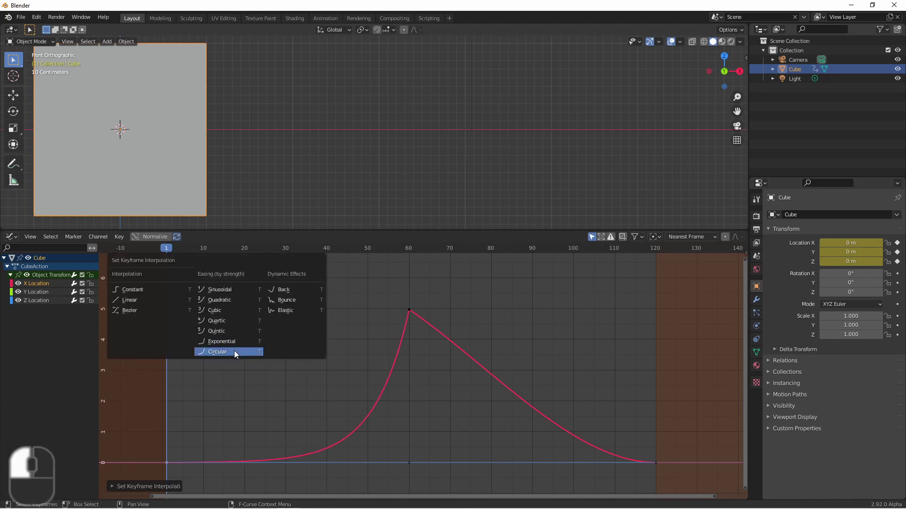
left_click(234, 350)
Set the interpolation mode of the X Location key at frame 1 to Back and preview the playback.
key("t")
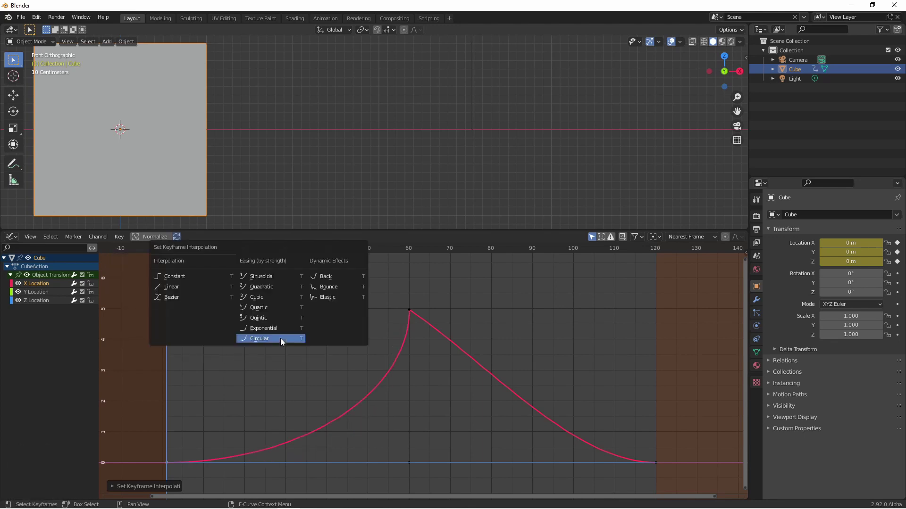
left_click(324, 279)
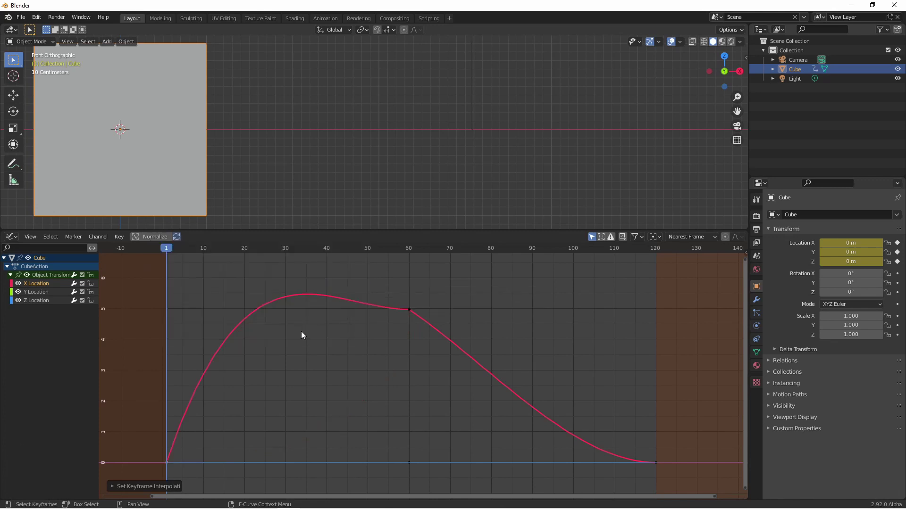
key("space")
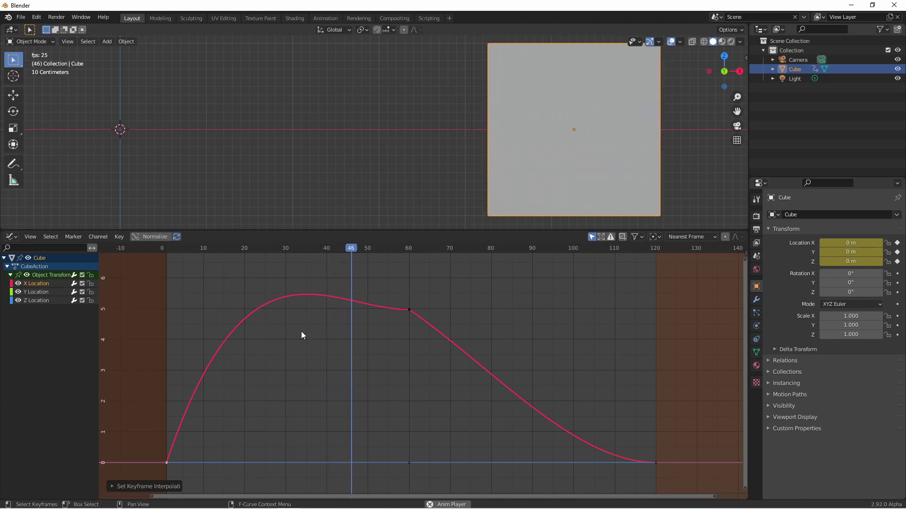
key("space")
Set the interpolation mode of the X Location key at frame 1 to Bounce and preview the playback from frame 1.
key("t")
left_click(299, 337)
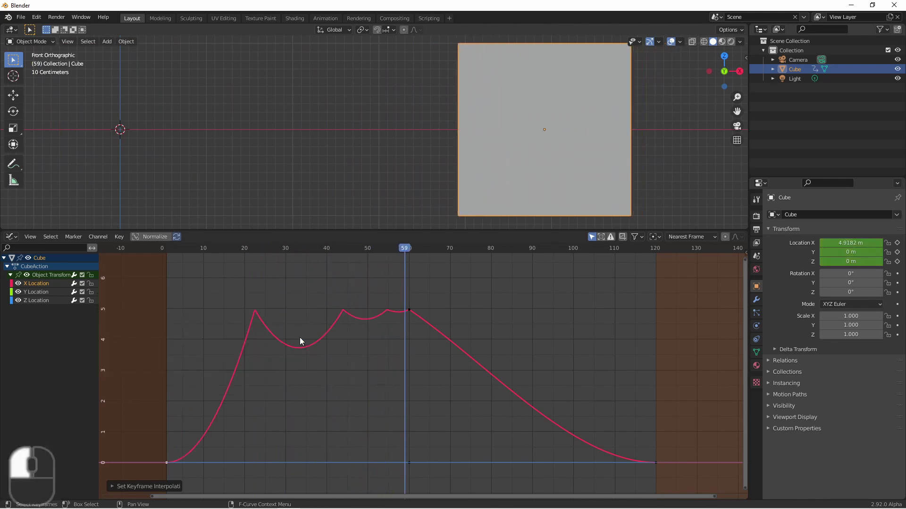
key("shift+Left")
key("space")
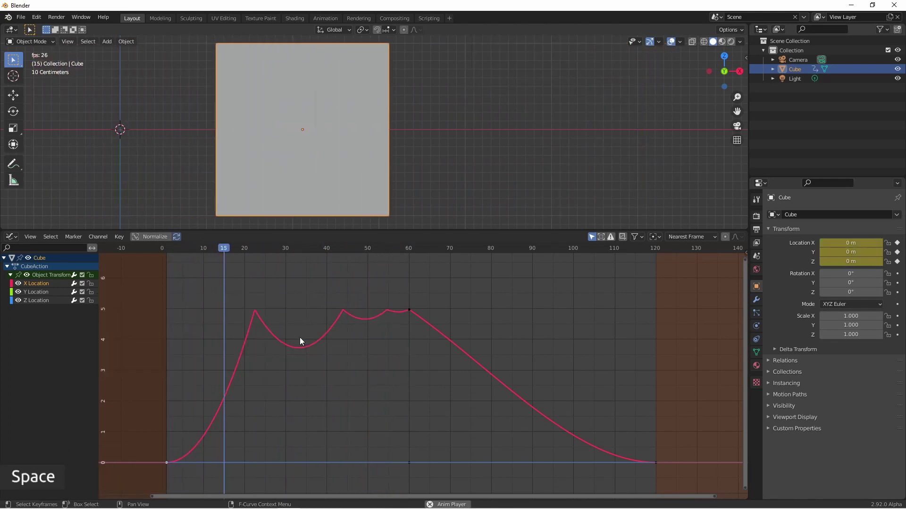
key("shift+Left")
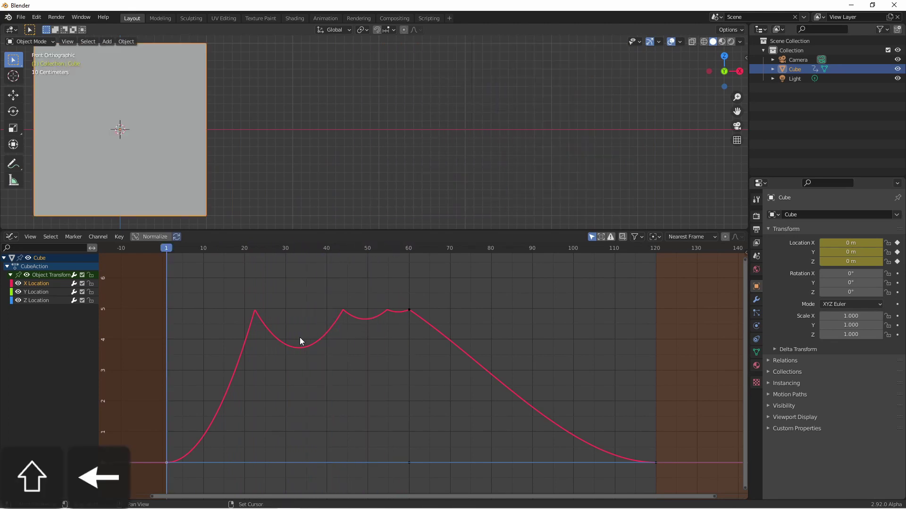
Set the interpolation mode of the X Location key at frame 1 to Elastic and preview the playback.
key("t")
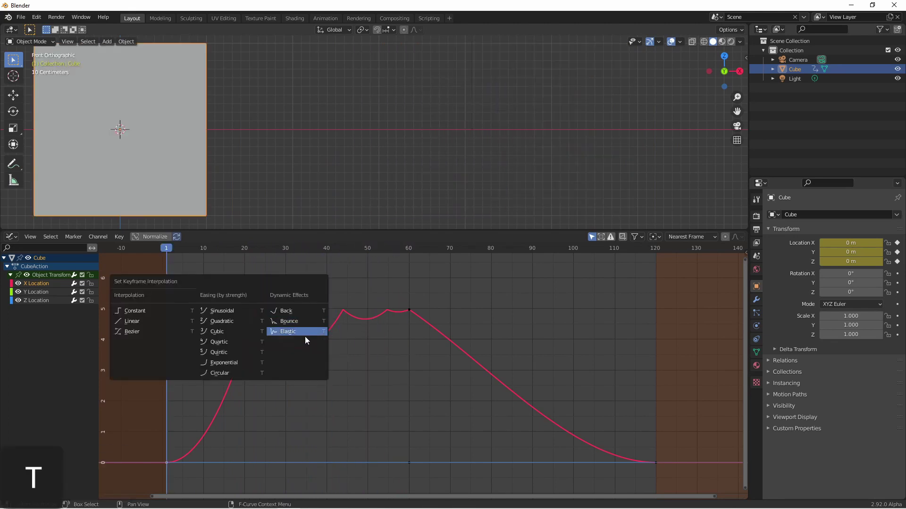
left_click(305, 335)
key("space")
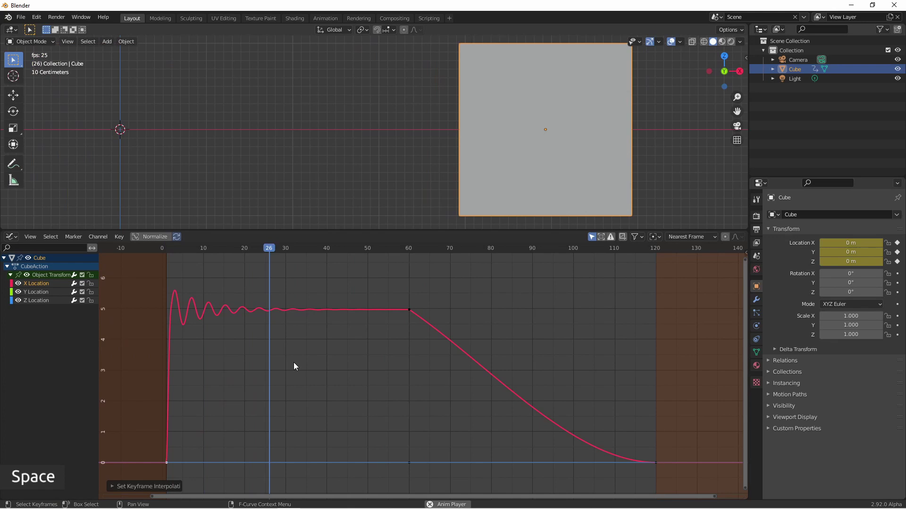
key("space")
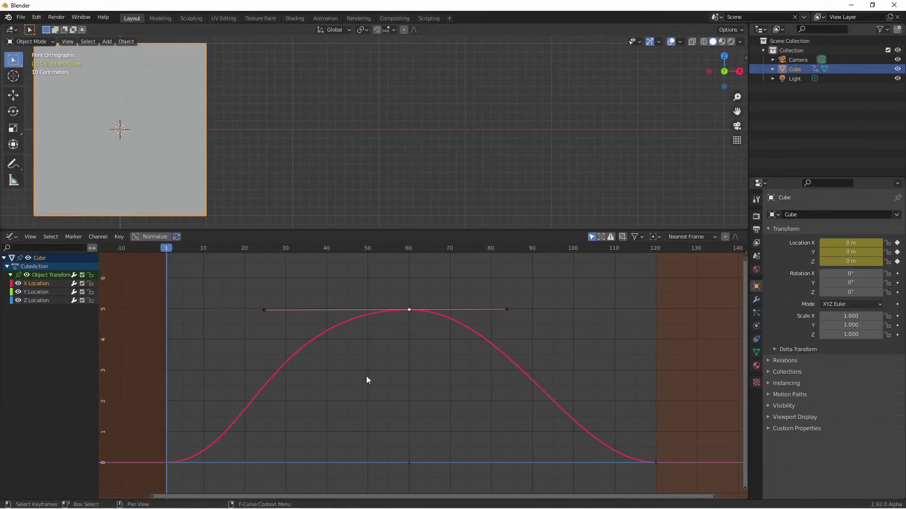
Select the X Location key at frame 1 and give it Automatic Easing and Quintic interpolation.
left_click(167, 463)
left_click(119, 236)
mouse_move(154, 398)
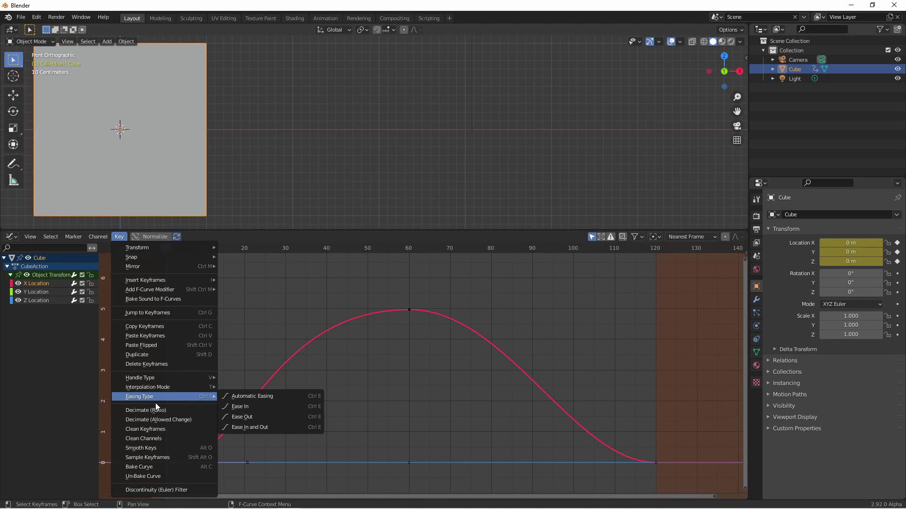
left_click(269, 394)
key("t")
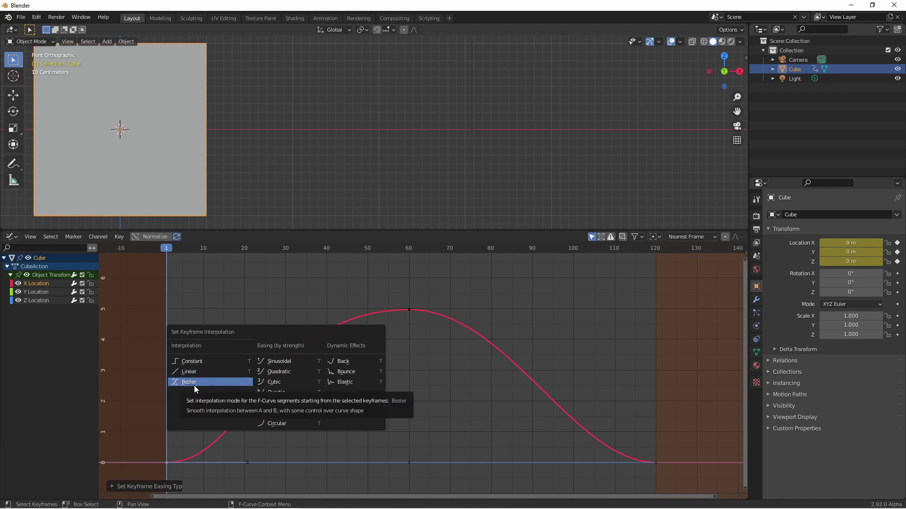
key("t")
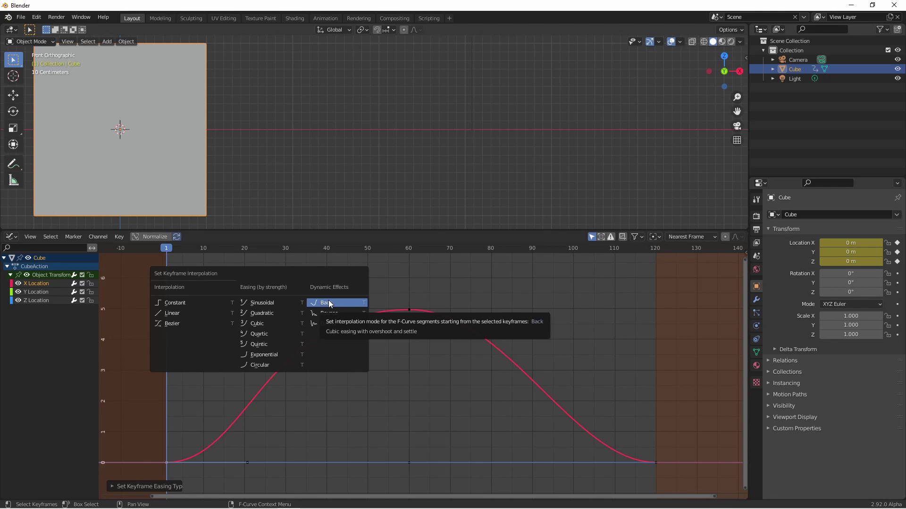
left_click(277, 344)
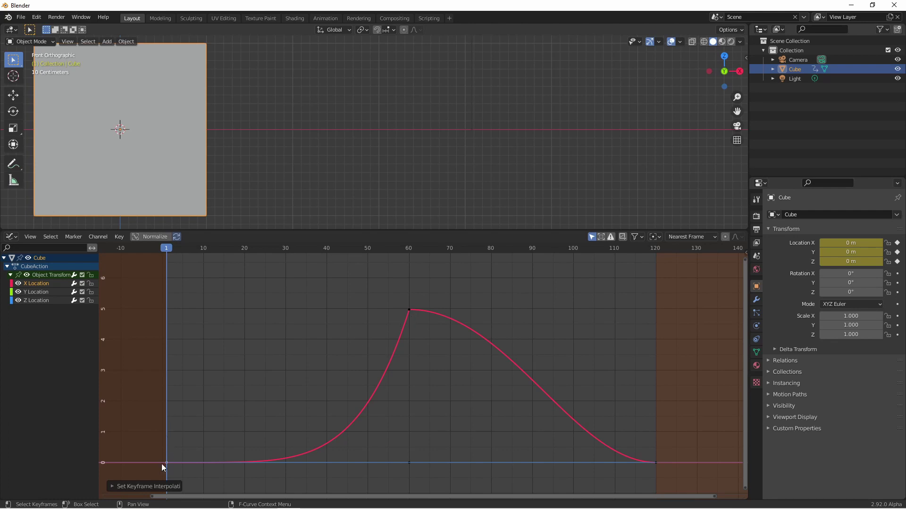
Set the easing type of the X Location key at frame 1 to Ease Out.
left_click(119, 237)
mouse_move(170, 399)
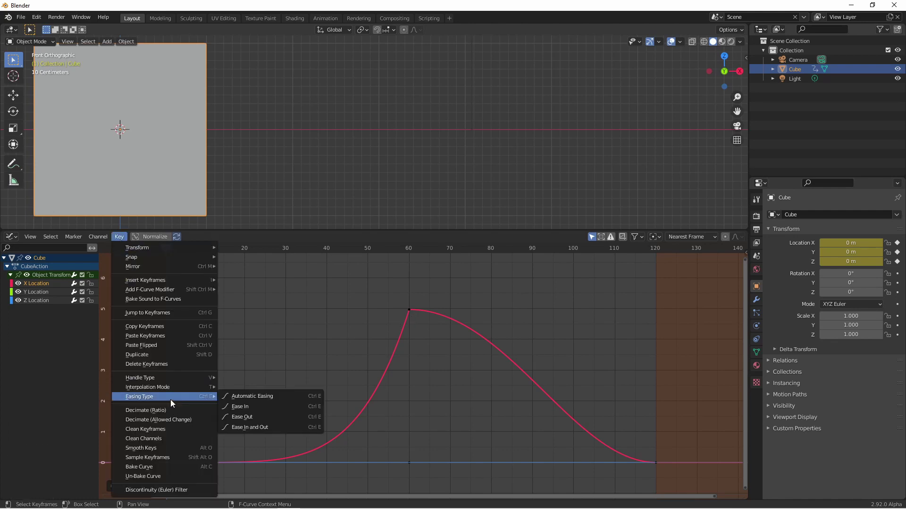
left_click(252, 416)
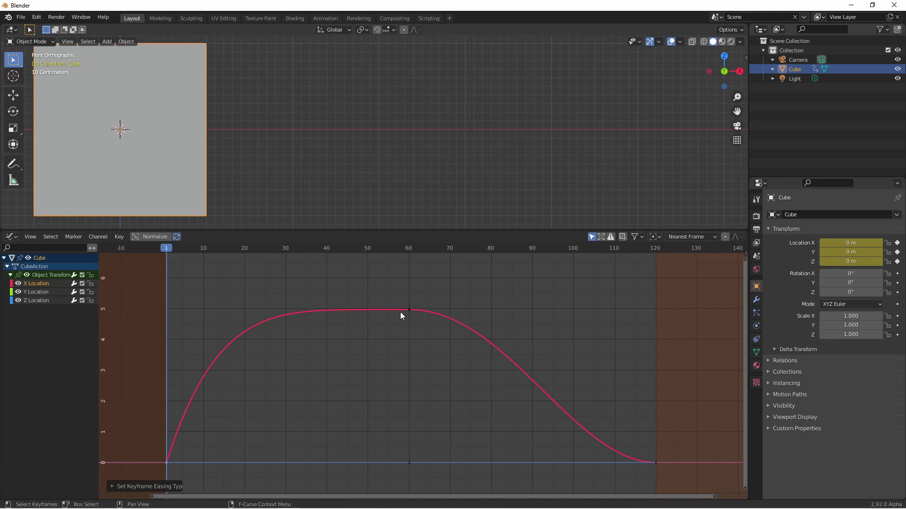
Set the easing type of the X Location key at frame 1 to Ease In and Out.
left_click(118, 237)
mouse_move(143, 397)
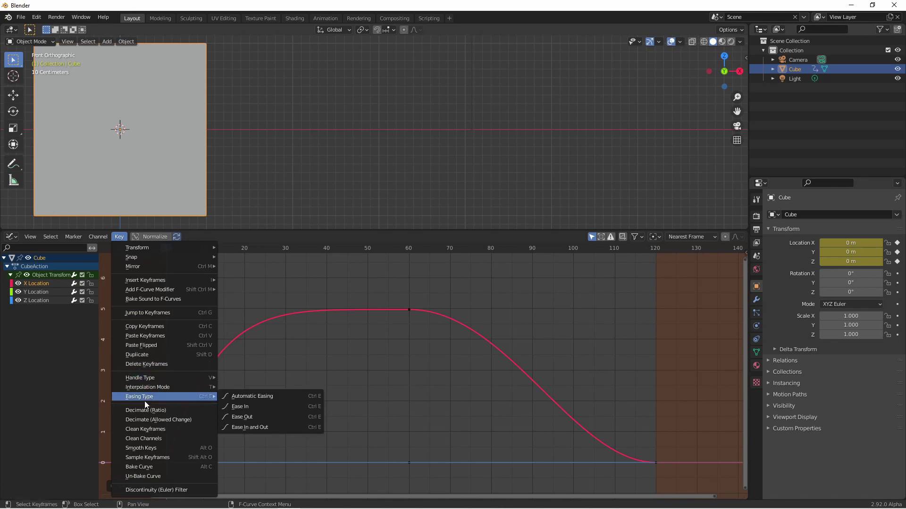
left_click(250, 427)
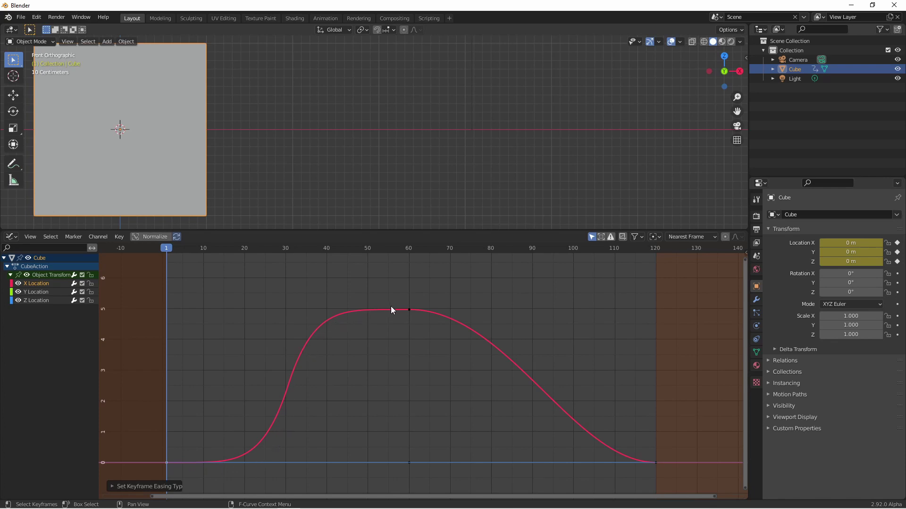
Set the easing type of the X Location key at frame 1 to Automatic Easing.
left_click(119, 236)
mouse_move(138, 397)
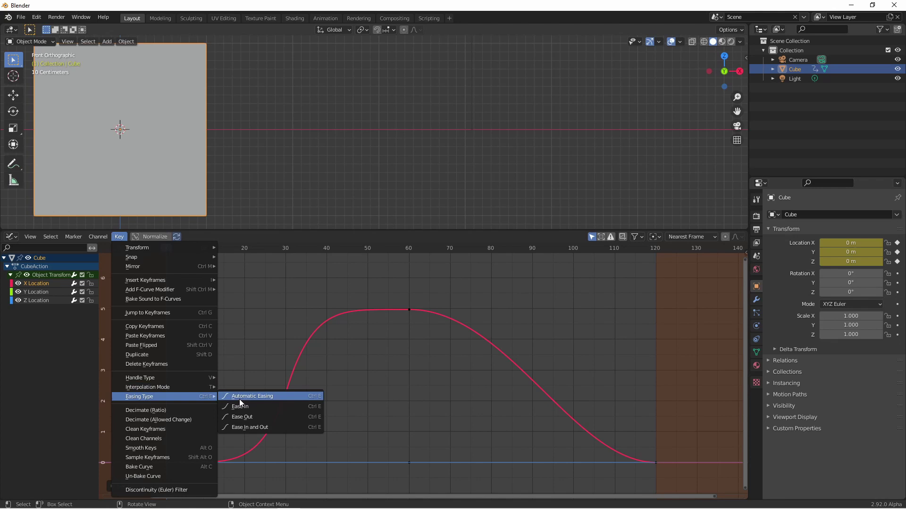
left_click(239, 399)
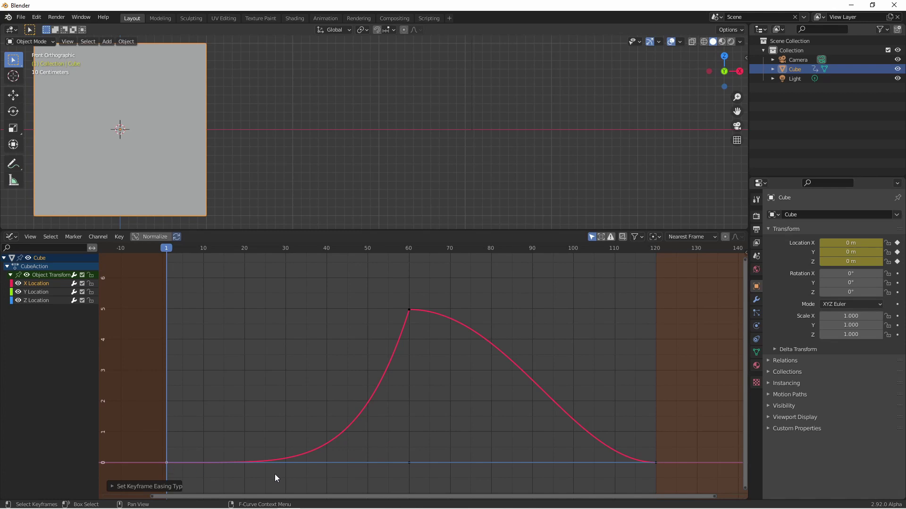
Select the X Location key at frame 60 and set its interpolation mode to Quartic.
left_click(409, 310)
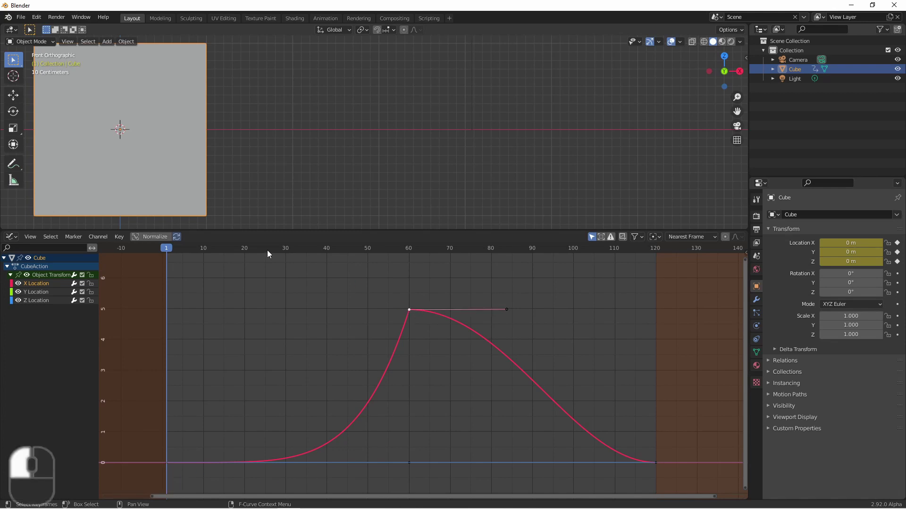
left_click(120, 237)
mouse_move(168, 387)
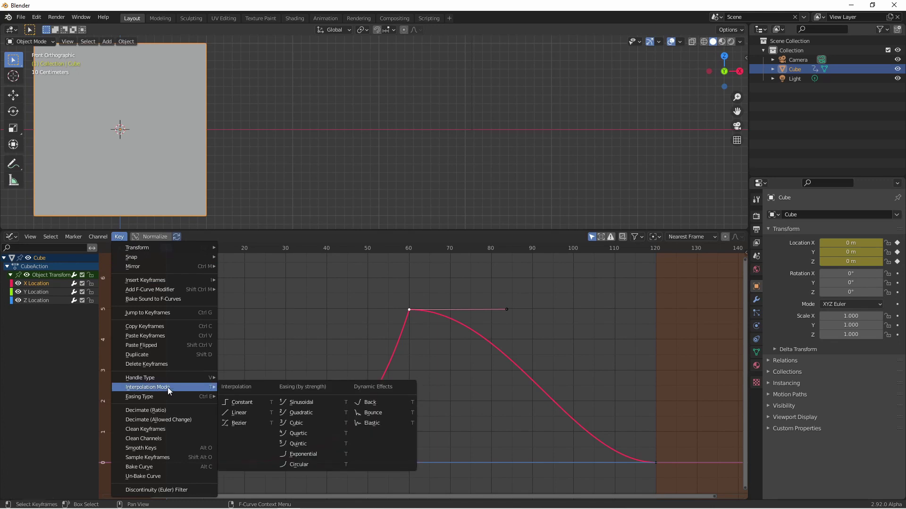
left_click(305, 432)
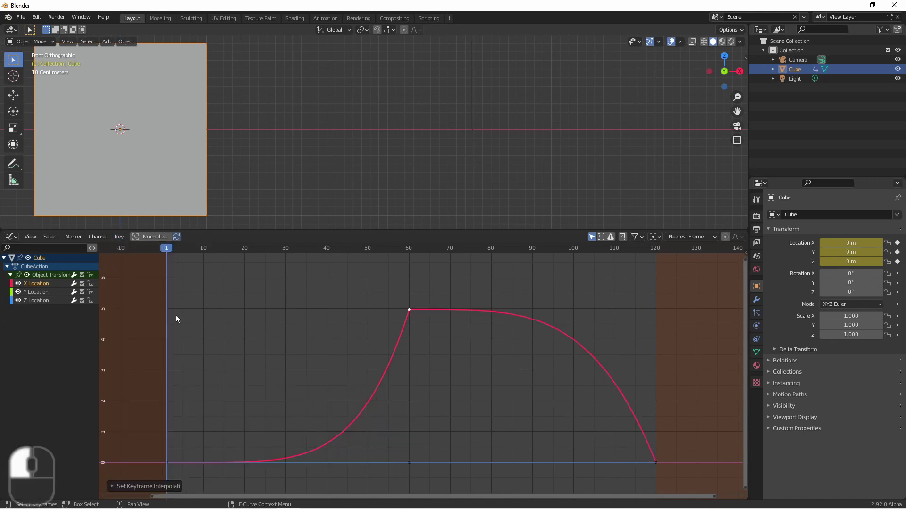
Set the easing type of the X Location key at frame 60 to Ease Out and play the animation.
left_click(116, 238)
mouse_move(163, 397)
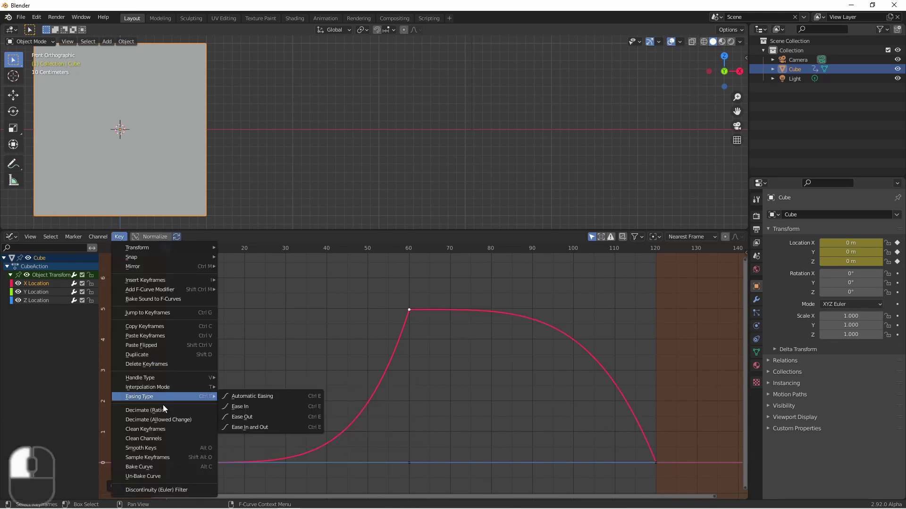
left_click(244, 418)
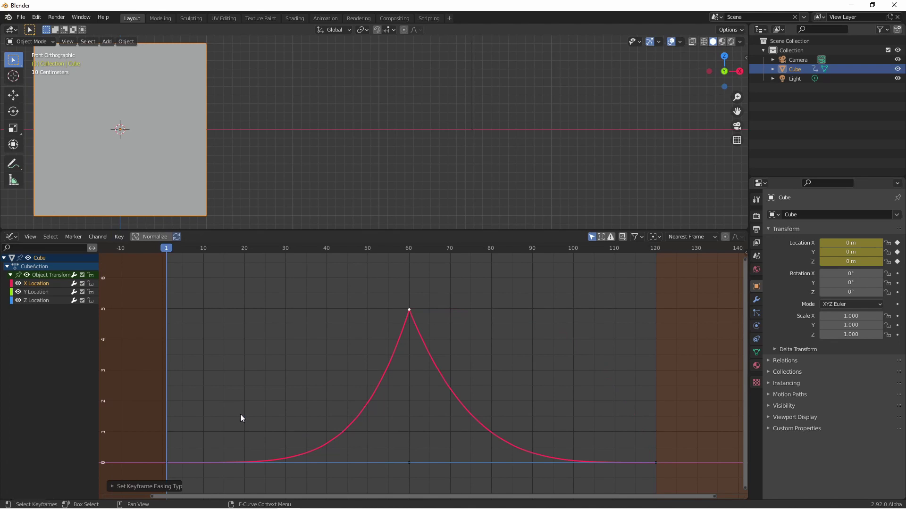
key("space")
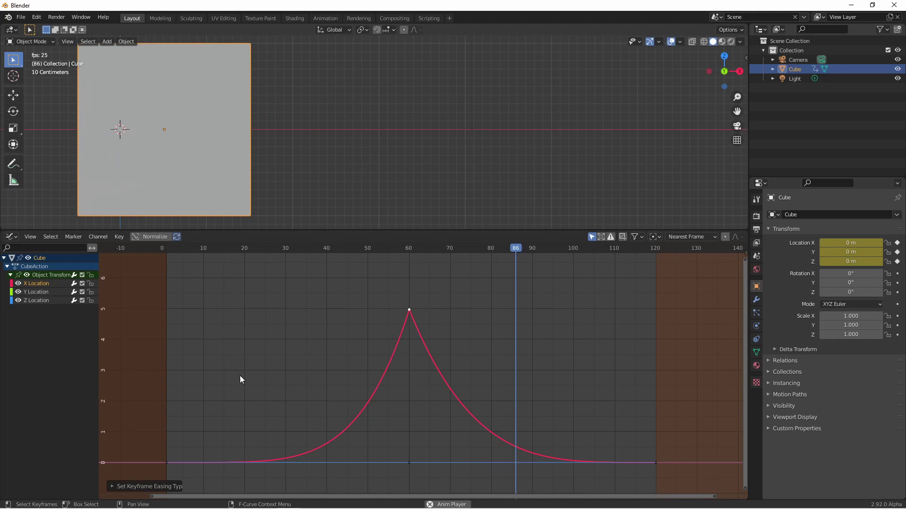
key("space")
key("shift+Left")
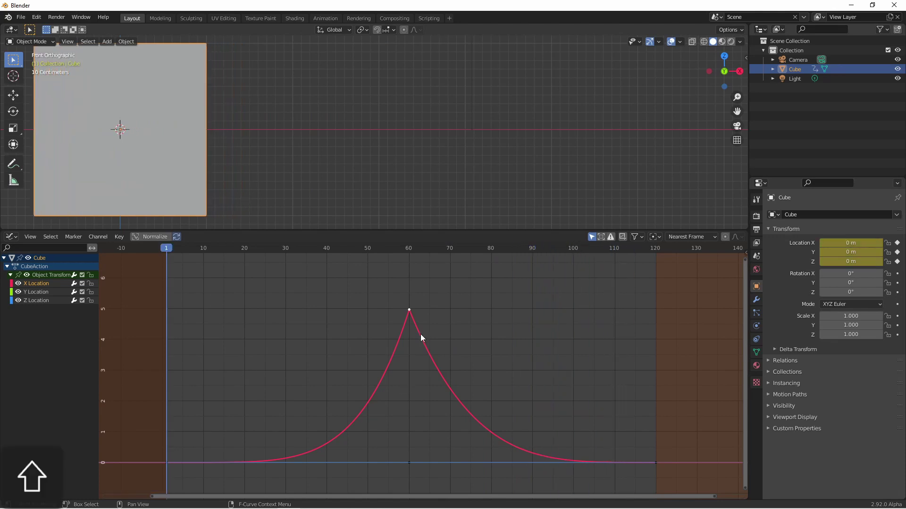
Set the easing type of the X Location key at frame 60 to Automatic Easing.
left_click(118, 236)
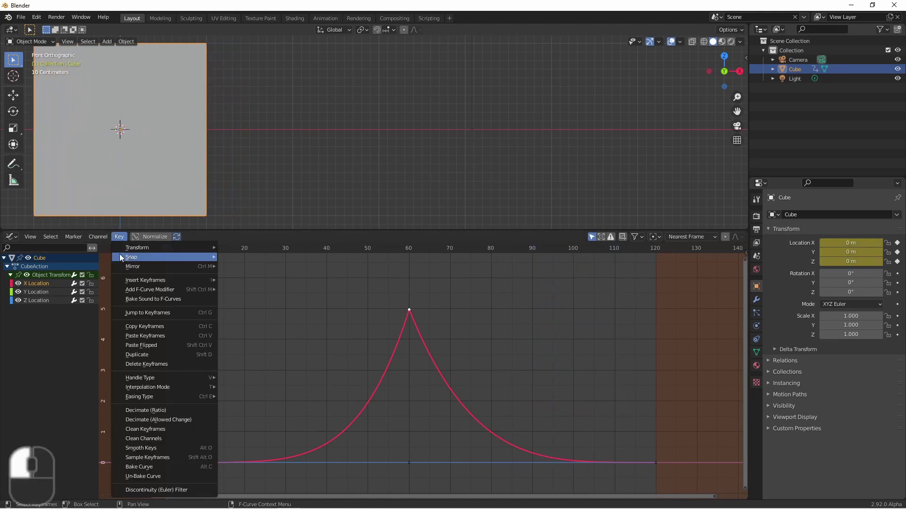
mouse_move(138, 386)
mouse_move(174, 395)
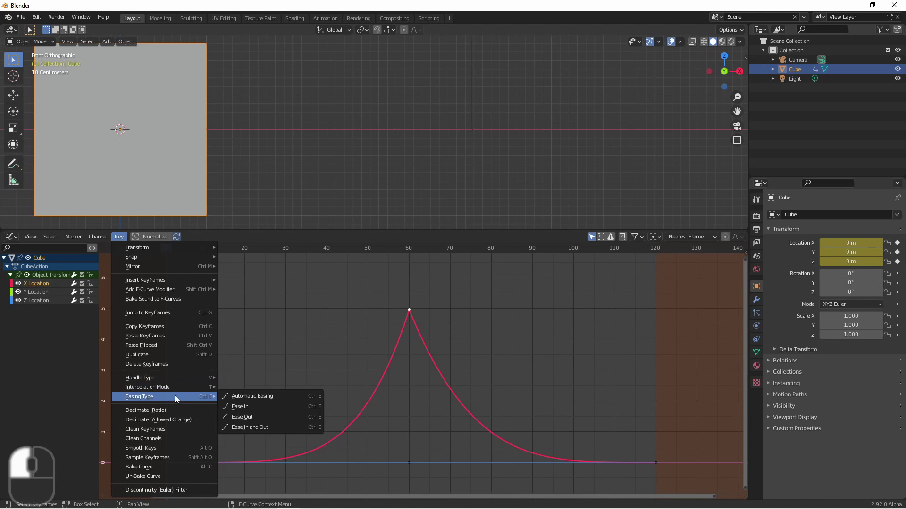
left_click(233, 395)
Set the interpolation mode of the X Location key at frame 60 to Bounce and play the animation.
left_click(118, 237)
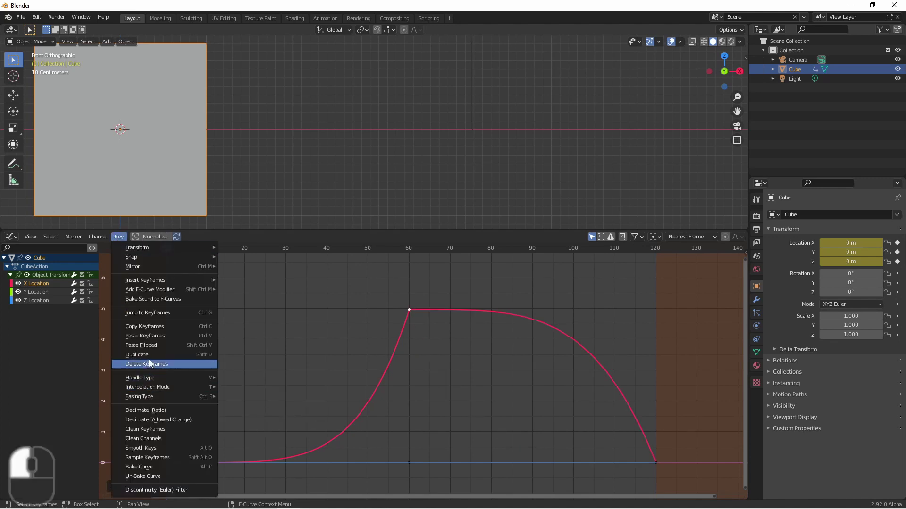
mouse_move(153, 387)
left_click(390, 413)
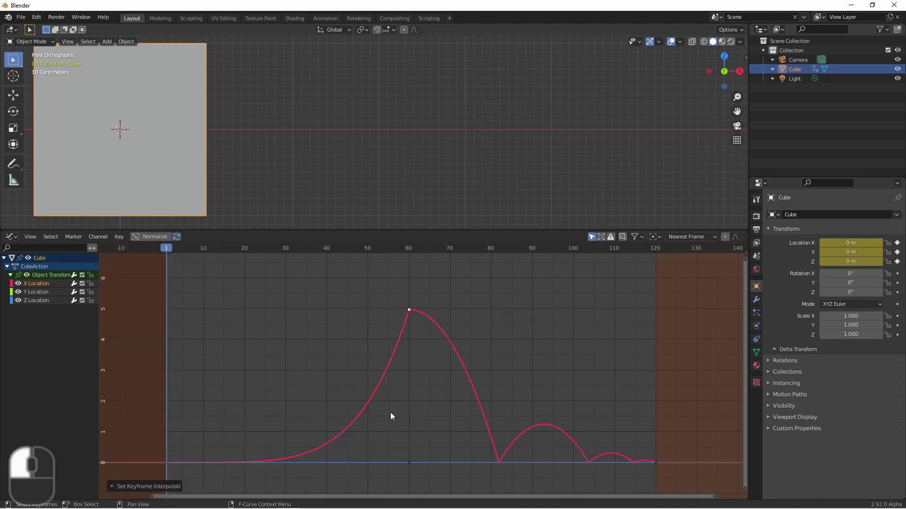
key("space")
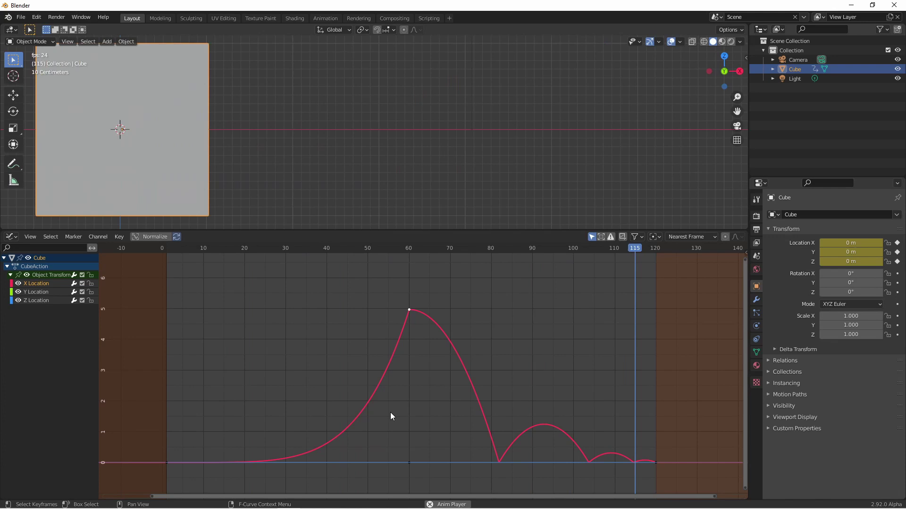
key("Escape")
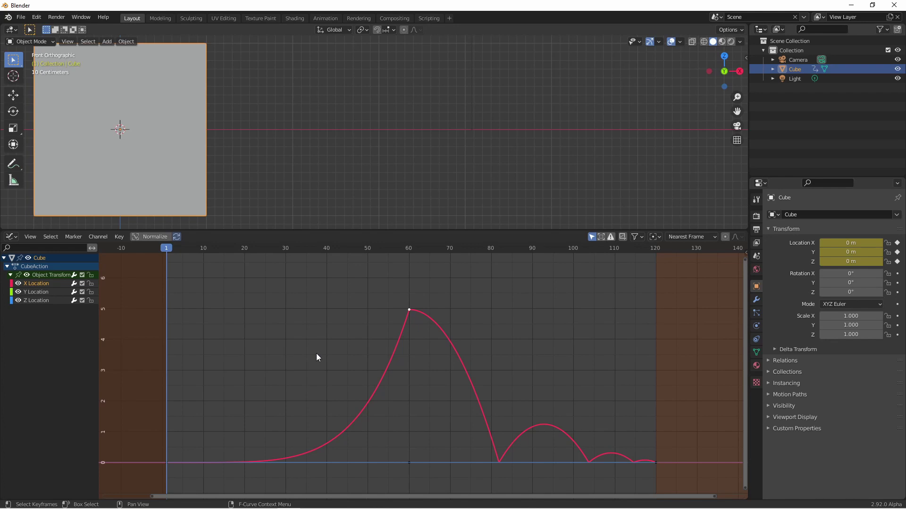
Try moving the X Location key at frame 1 vertically, constrained to the value axis.
middle_click_drag(316, 353, 298, 401, "ctrl")
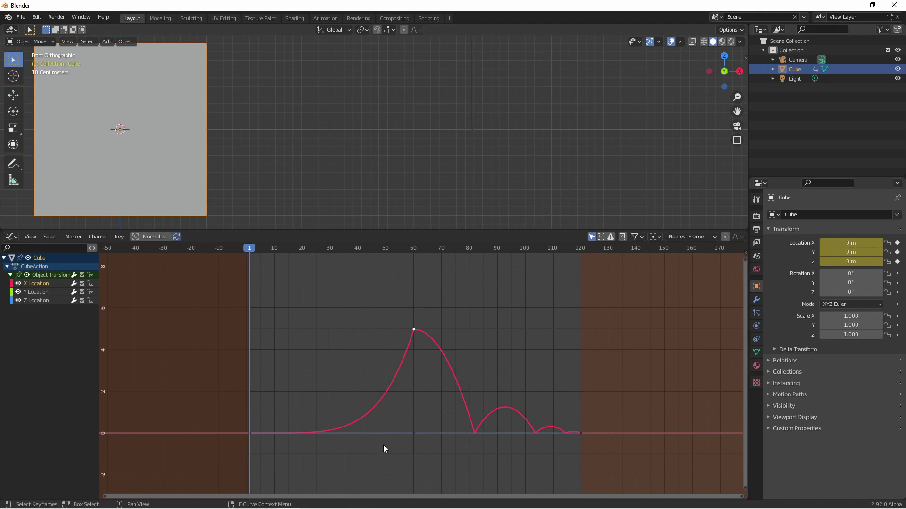
left_click(250, 433)
key("g")
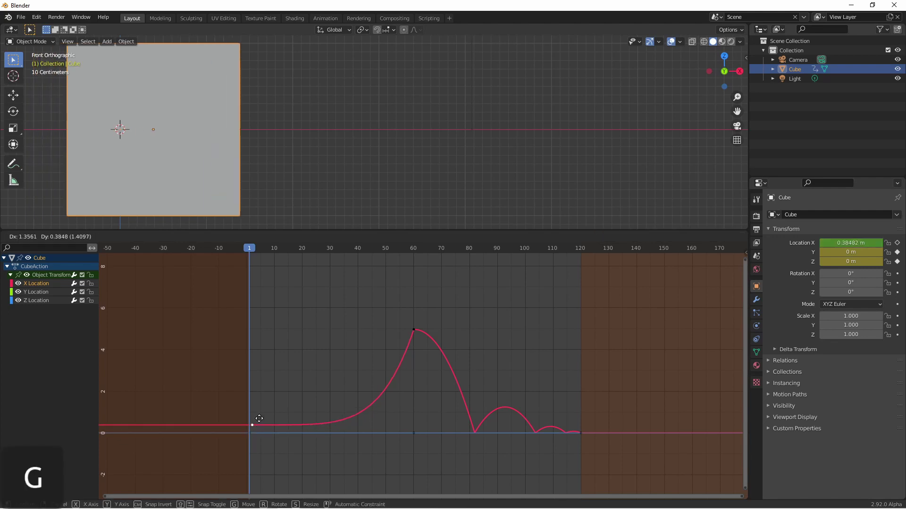
mouse_move(253, 441)
middle_mouse_down()
mouse_move(259, 397)
mouse_move(239, 314)
mouse_move(247, 431)
middle_mouse_up()
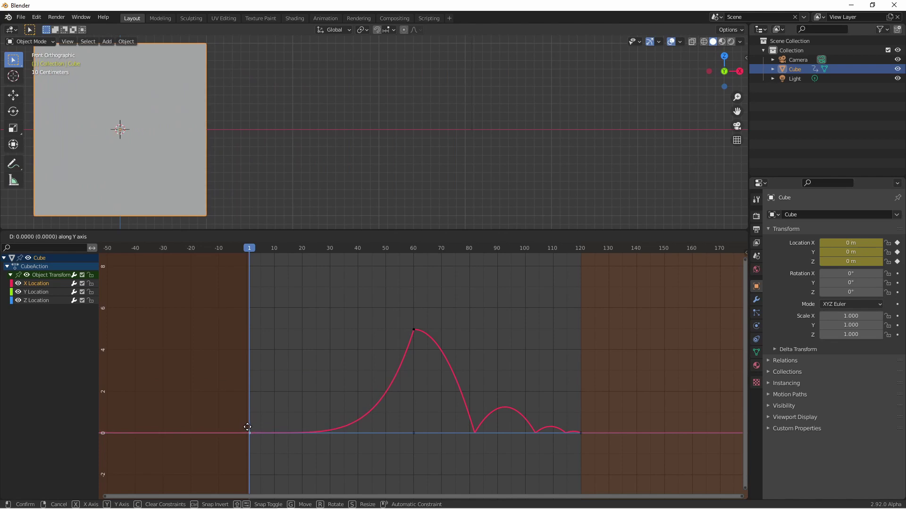
left_click(247, 430)
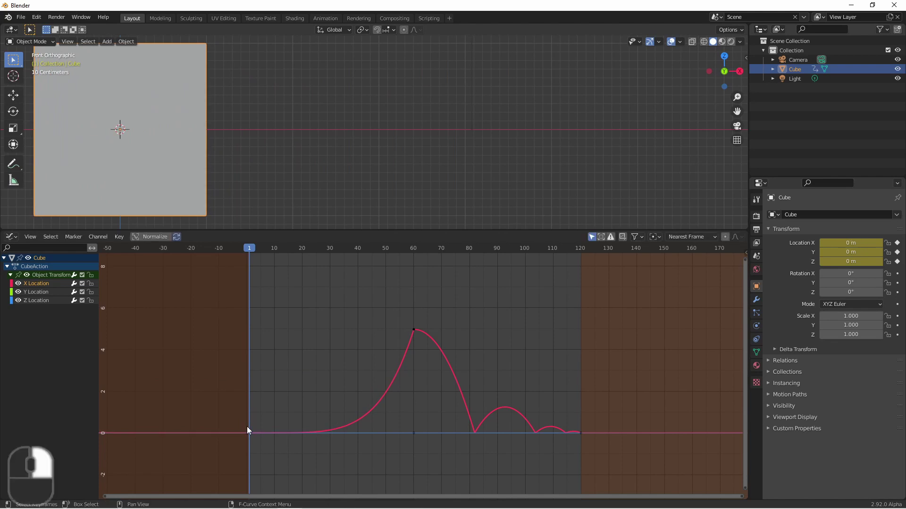
Set the extrapolation mode of the X Location curve to Linear Extrapolation.
left_click(99, 237)
mouse_move(125, 326)
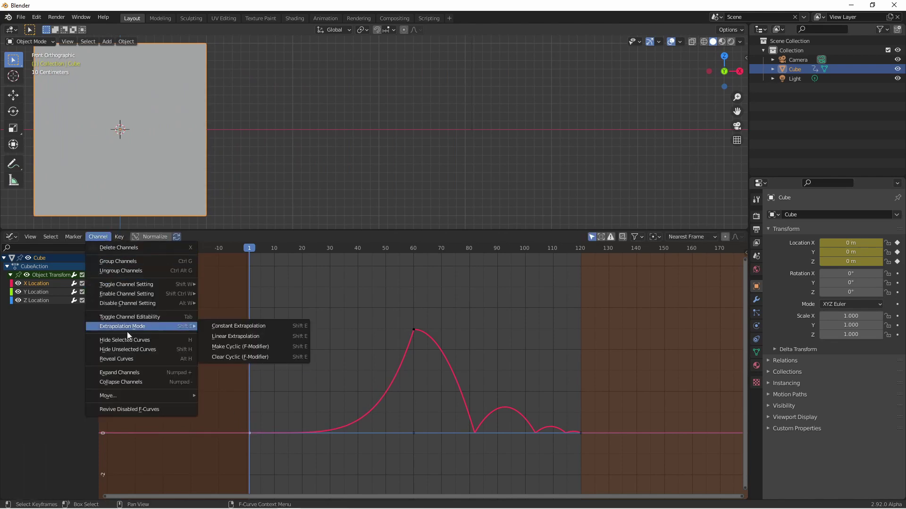
left_click(236, 337)
scroll(288, 344, "down", 2)
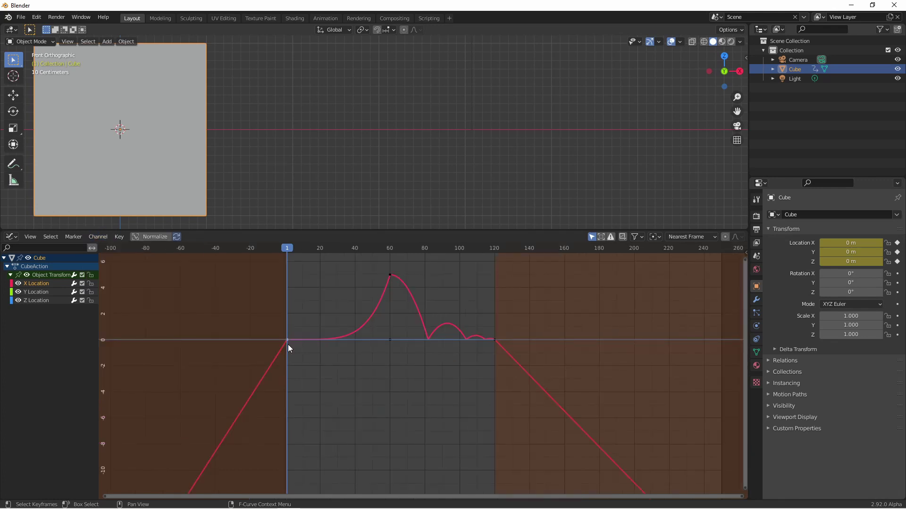
Try moving the X Location key at frame 1 to test the linear extrapolation.
left_click(288, 349)
key("g")
key("Escape")
Make the X Location curve cyclic through its extrapolation mode, using the Make Cyclic (F-Modifier) option.
left_click(98, 236)
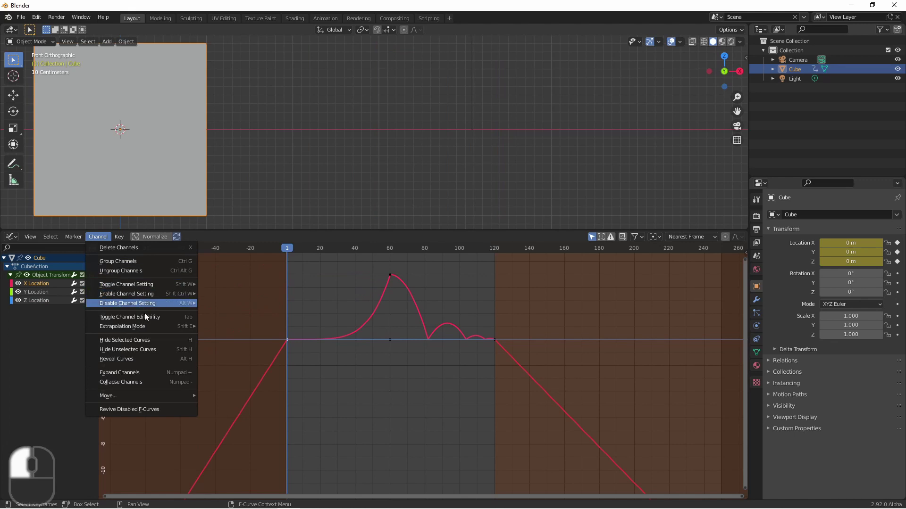
mouse_move(149, 328)
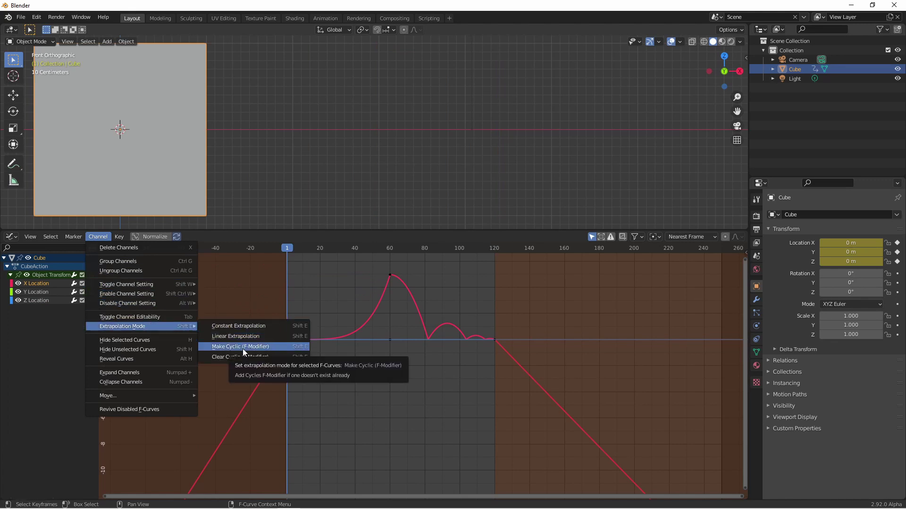
left_click(242, 349)
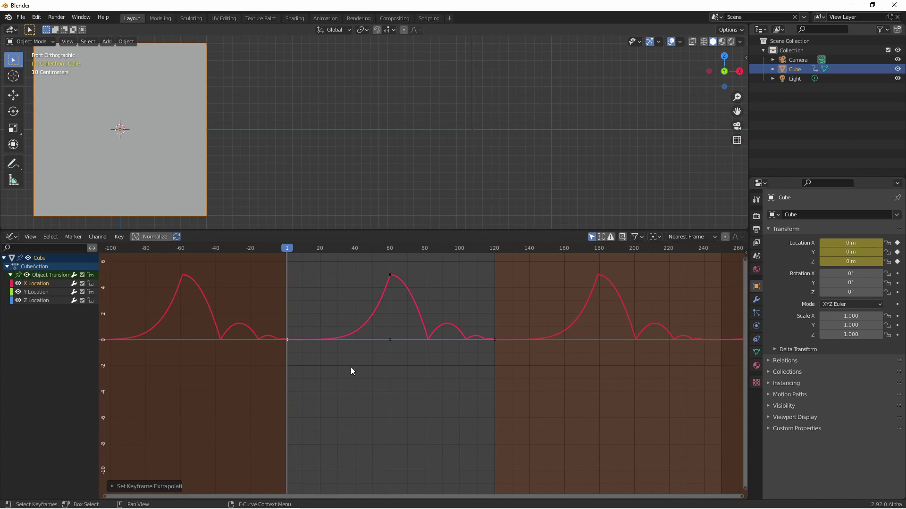
Clear the preview range and play the repeating animation over the full scene frame range.
key("alt")
key("space")
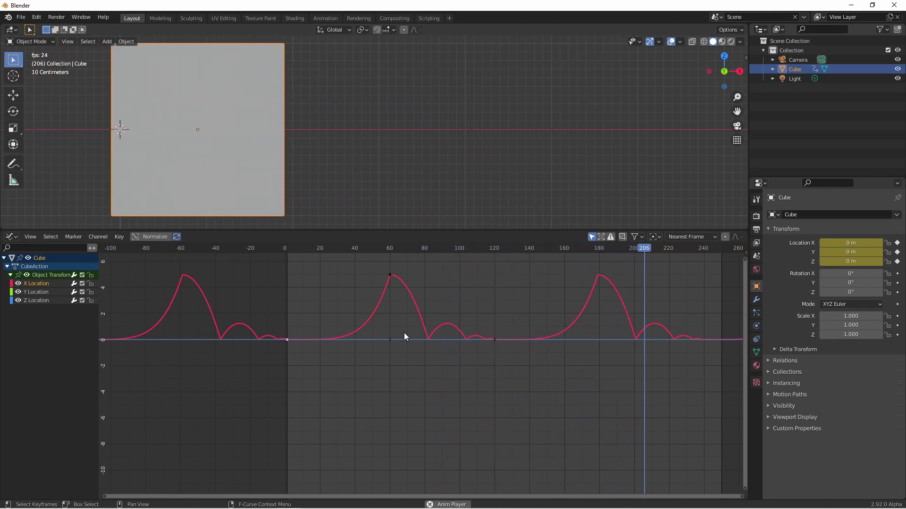
key("Escape")
left_click(98, 236)
mouse_move(123, 325)
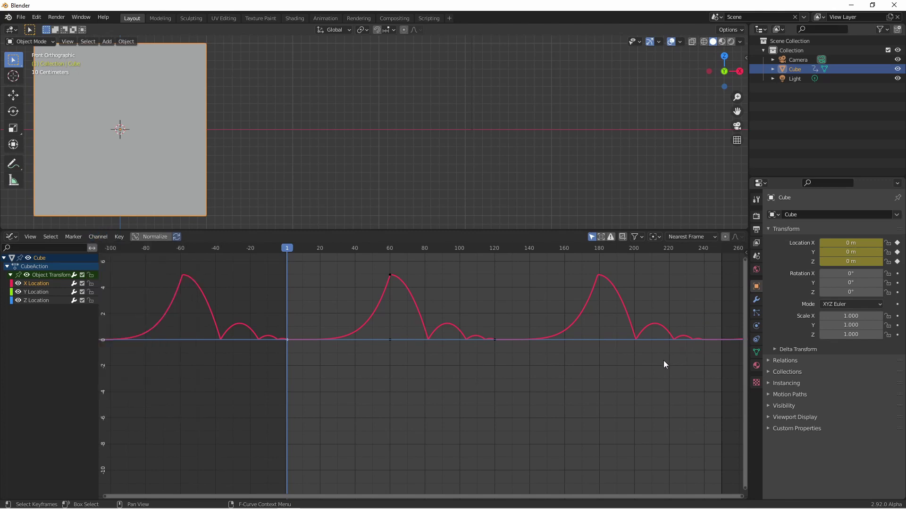
Show and widen the Graph Editor's properties sidebar, and select the X Location key at frame 60.
key("n")
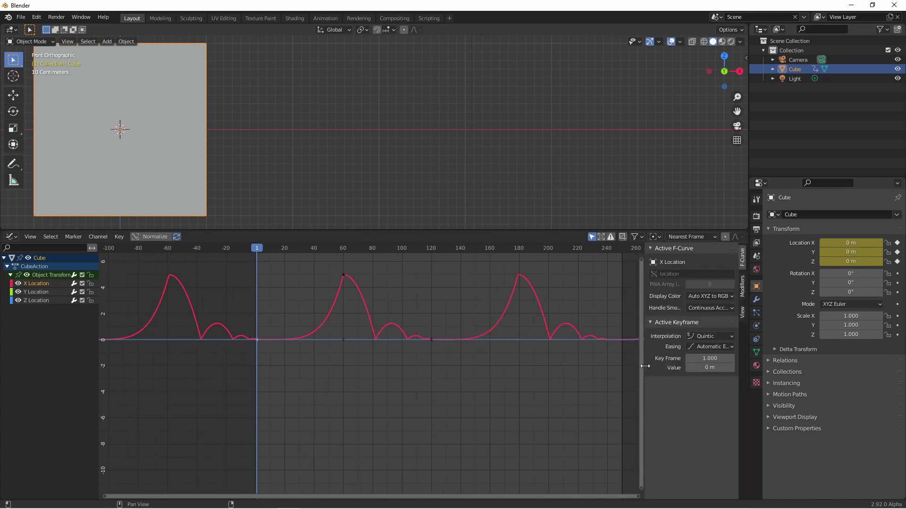
left_click_drag(644, 368, 584, 326)
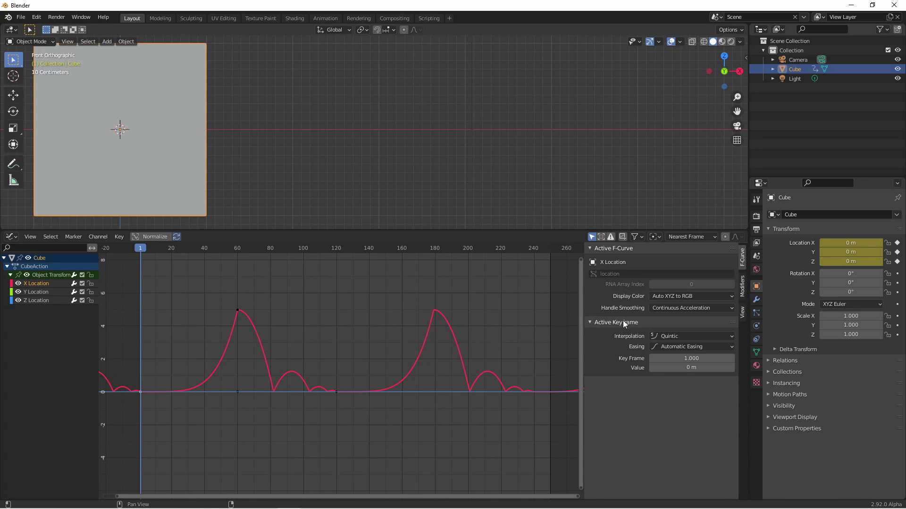
left_click(237, 311)
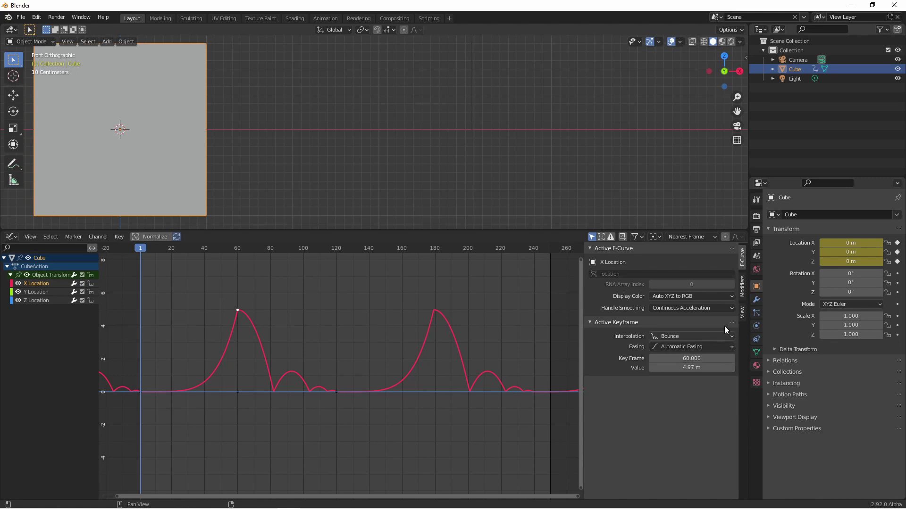
Show the X Location curve's modifiers and remove the Cycles modifier.
scroll(689, 381, "down", 1, "ctrl")
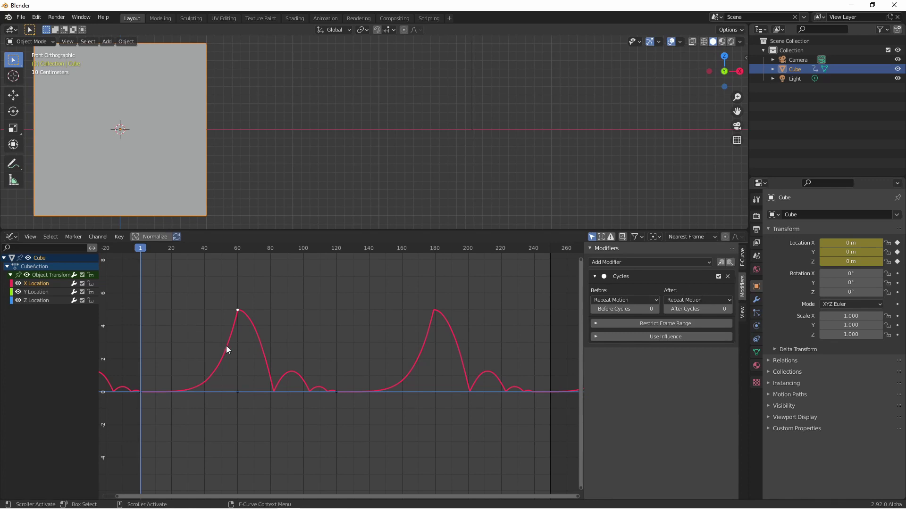
left_click(727, 276)
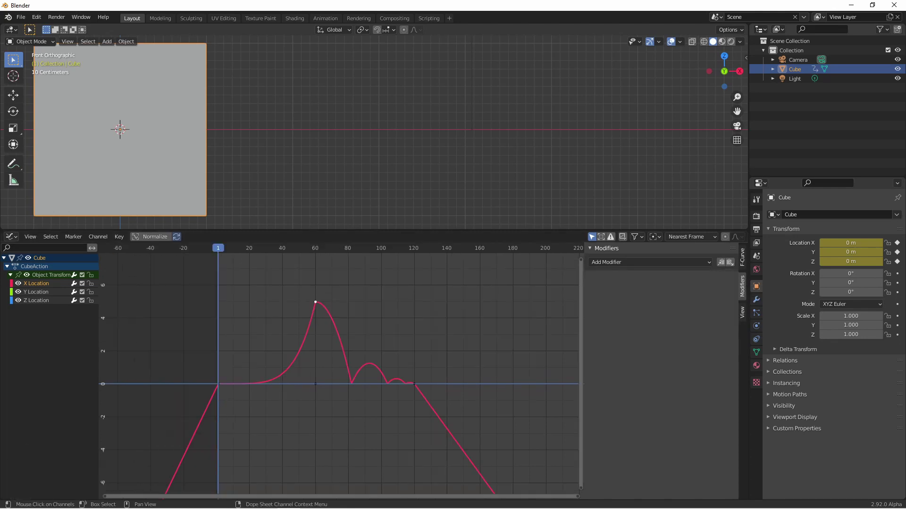
Add a Generator modifier to the X Location curve and adjust its x^2 coefficient.
left_click(641, 263)
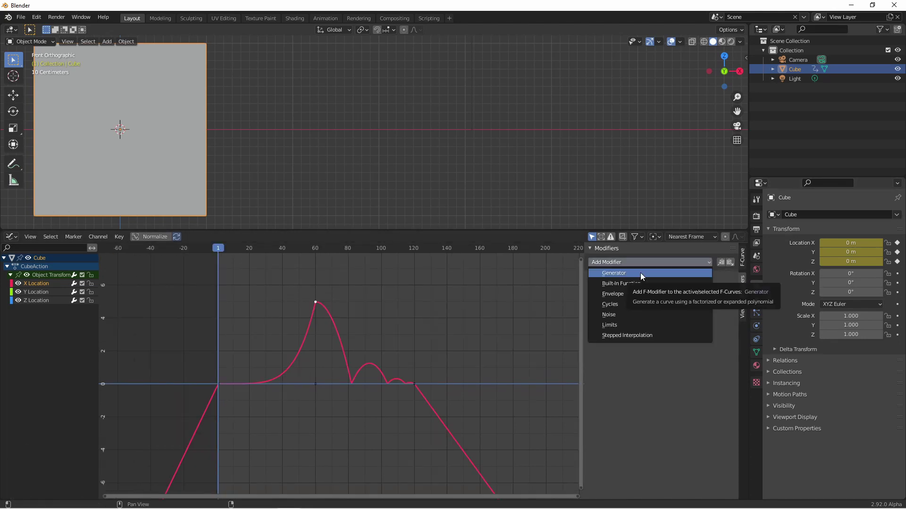
left_click(641, 275)
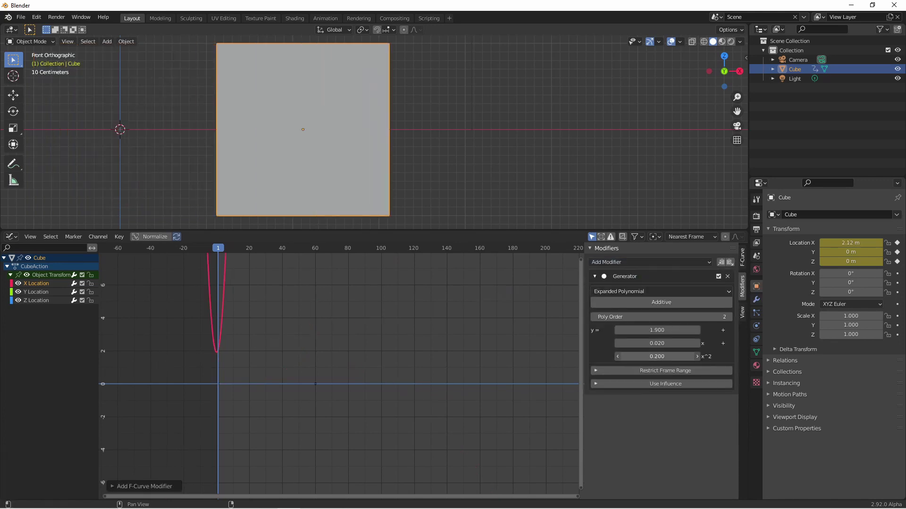
left_click_drag(656, 357, 694, 356, "shift")
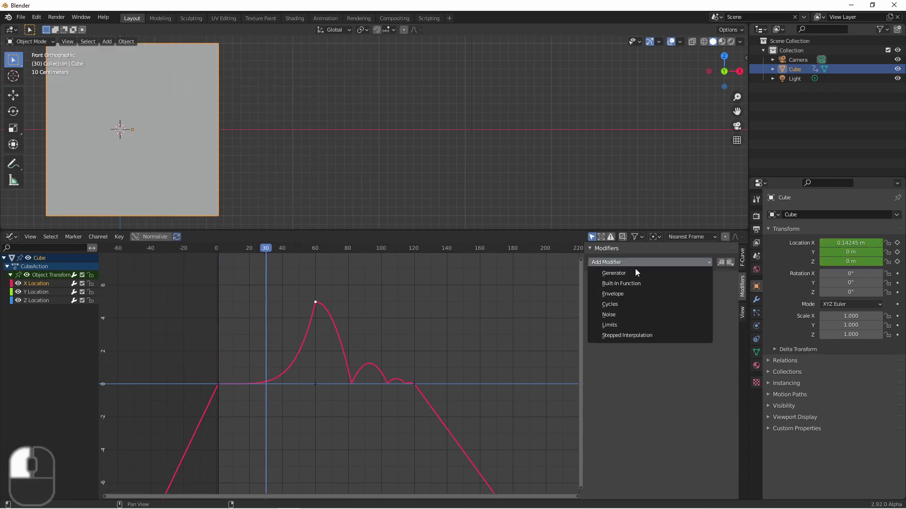
Add a Sine Built-In Function modifier with amplitude 0.230 and phase multiplier 0.700, and make it additive while the animation plays.
left_click(641, 282)
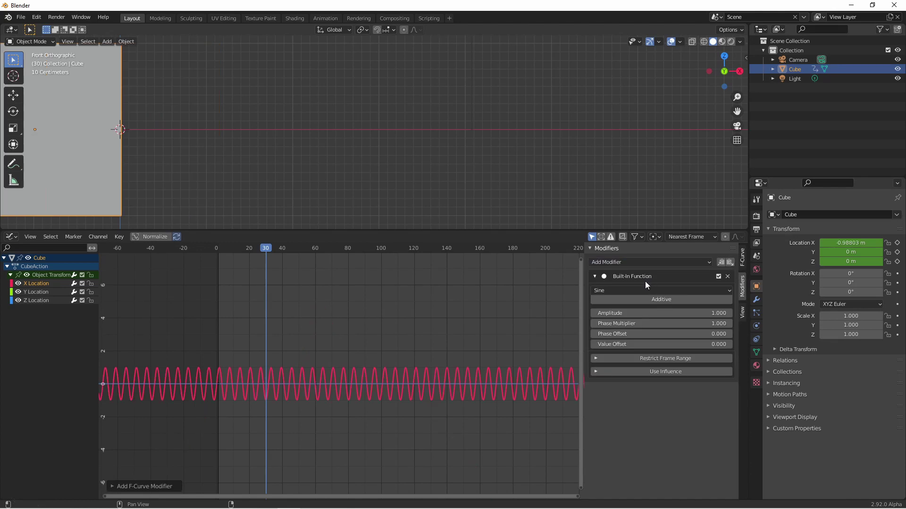
left_click(653, 290)
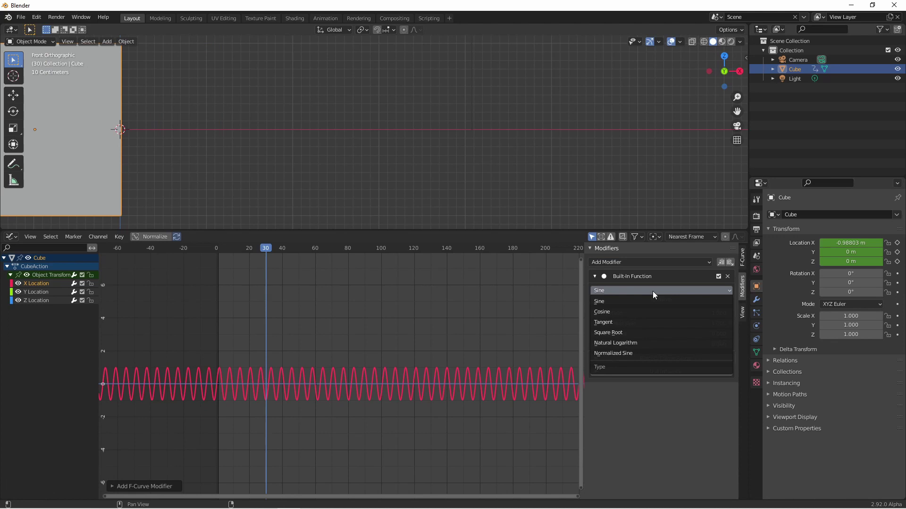
left_click(652, 298)
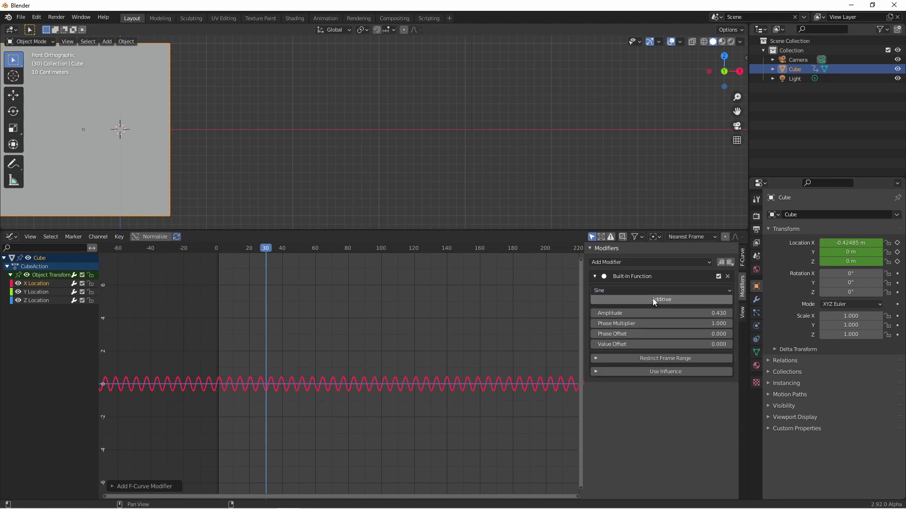
key("space")
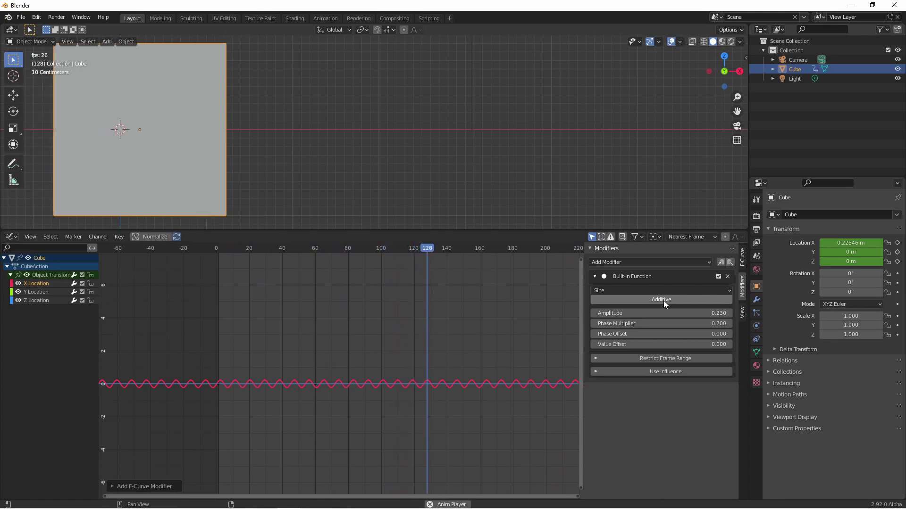
left_click(663, 300)
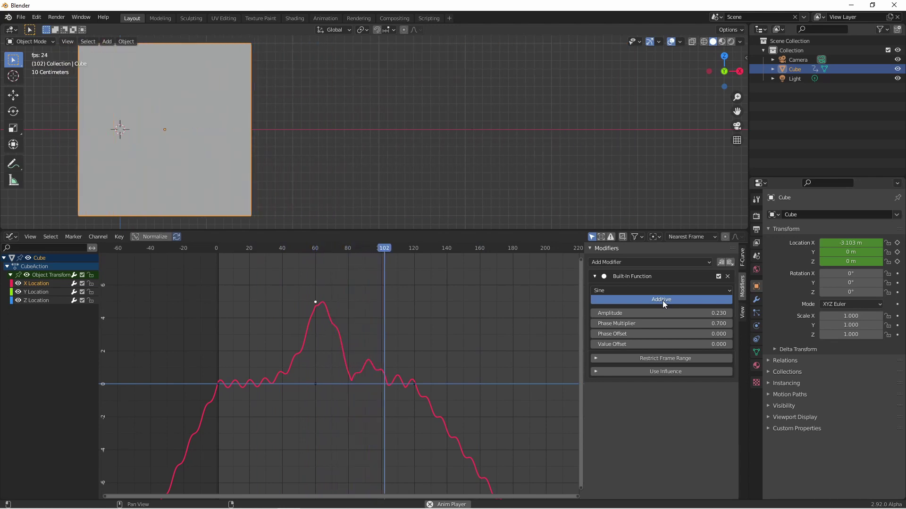
Replace the X Location curve's Built-In Function modifier with a Noise modifier, scale 1.100 and phase 1.900, and play the animation.
left_click(651, 263)
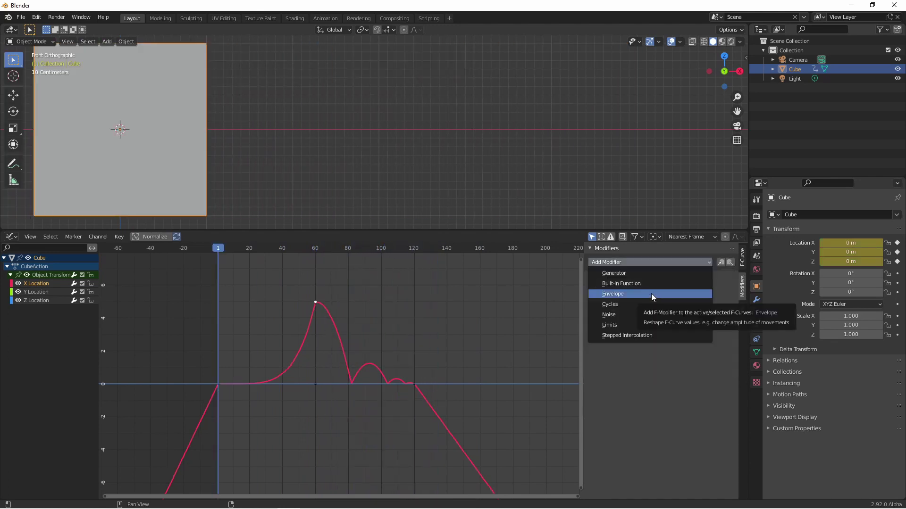
left_click(630, 316)
scroll(630, 315, "down", 2, "ctrl")
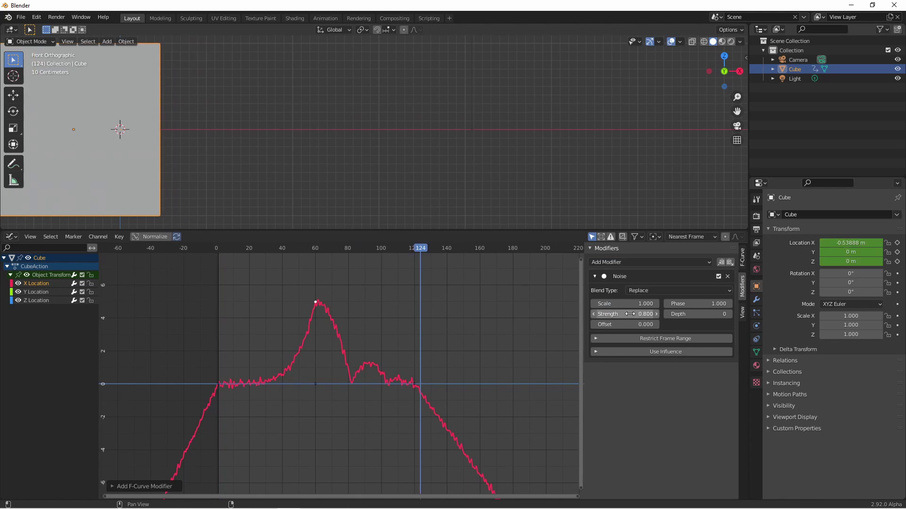
scroll(629, 314, "up", 2, "ctrl")
scroll(627, 304, "up", 1, "ctrl")
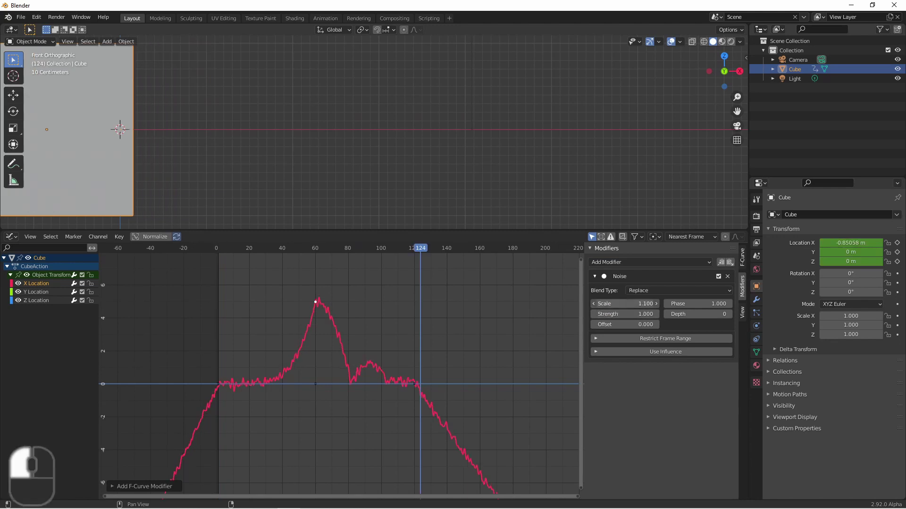
left_click_drag(698, 304, 717, 304)
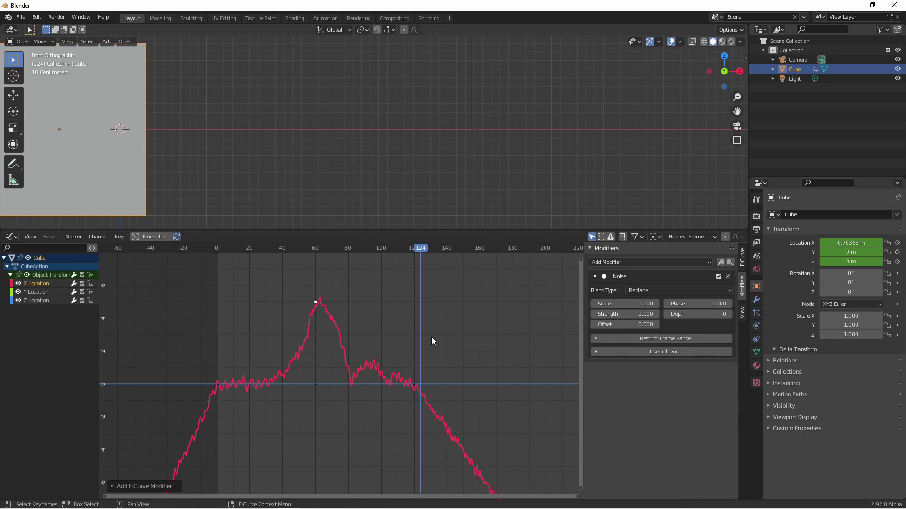
key("shift+Left")
key("space")
key("shift+Left")
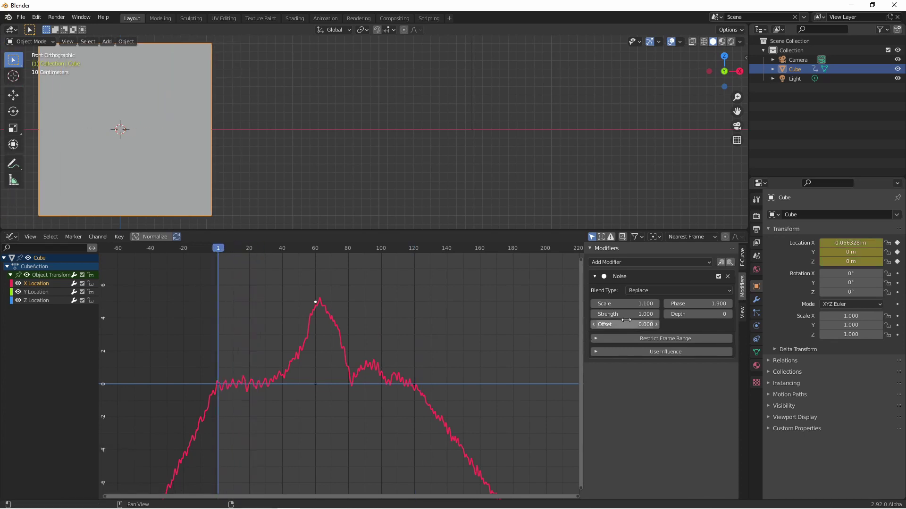
Replace the Noise modifier with a Stepped Interpolation modifier, set its step size to 8.470, and play the animation.
key("ctrl+x")
left_click(627, 262)
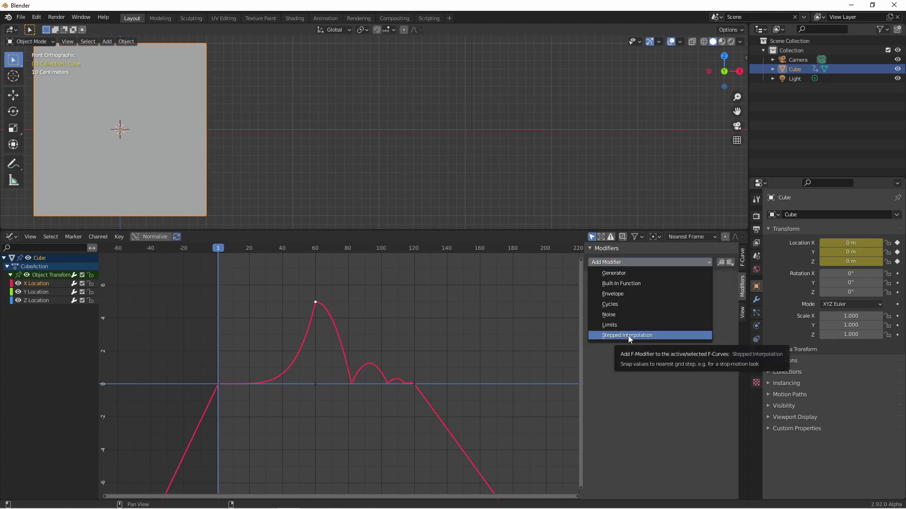
left_click(627, 335)
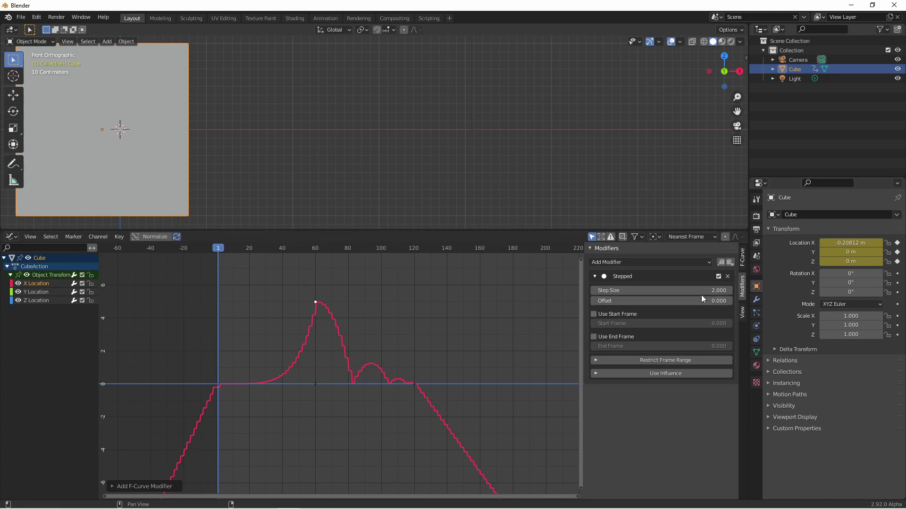
left_click_drag(698, 290, 750, 290, "shift")
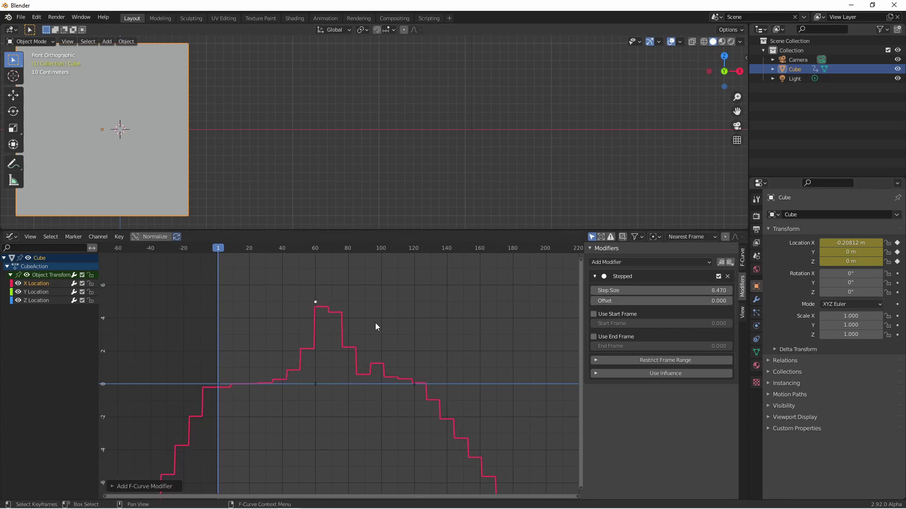
key("space")
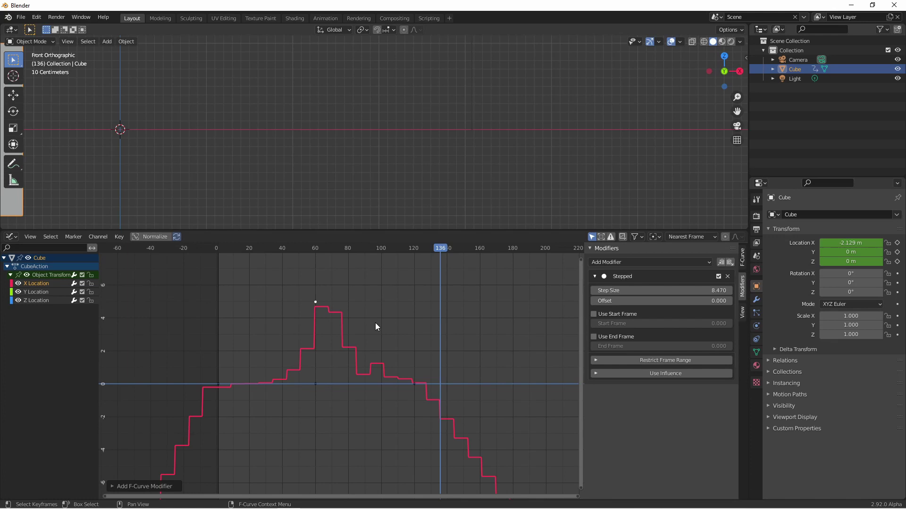
Try a Noise modifier after the Stepped modifier, and clear all modifiers from the X Location curve.
left_click(688, 264)
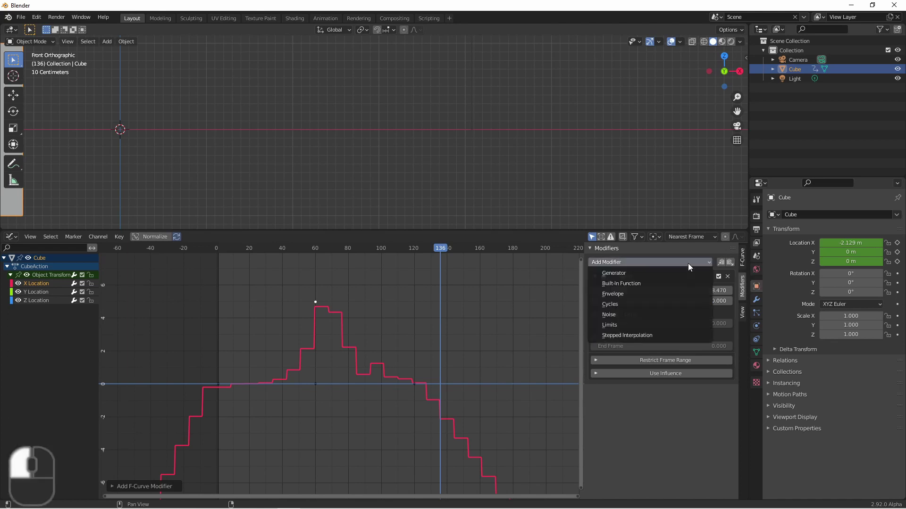
left_click(664, 314)
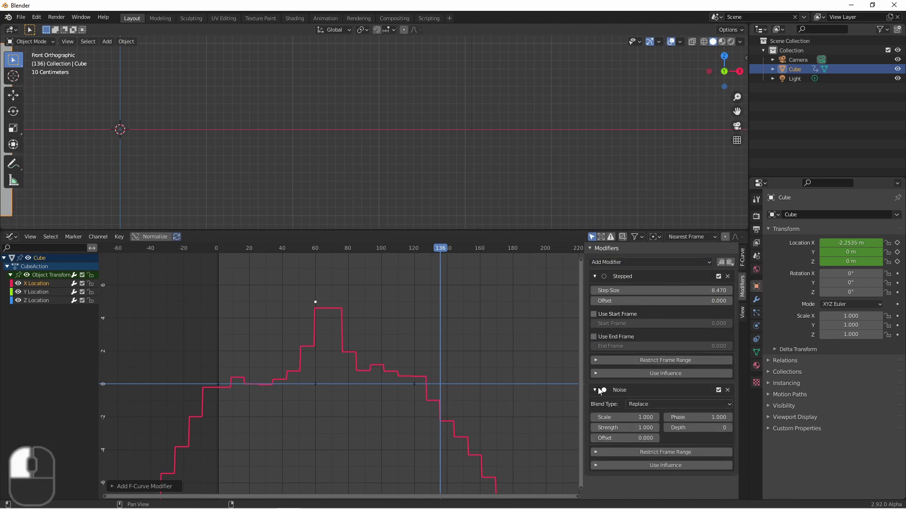
left_click(727, 391)
left_click(669, 262)
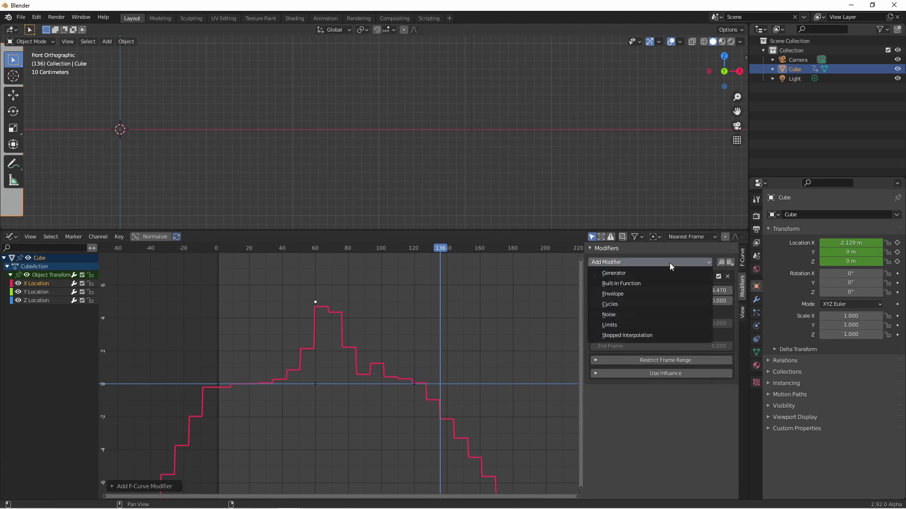
left_click(659, 313)
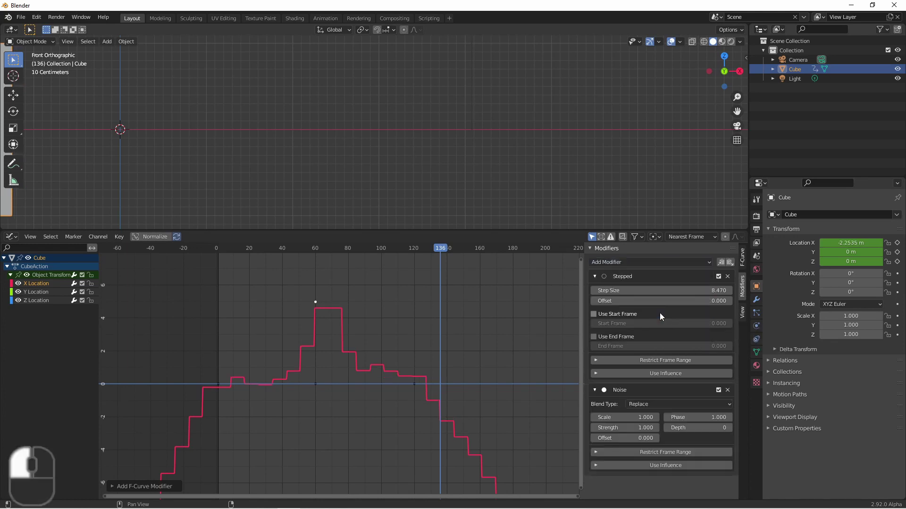
left_click(727, 276)
left_click(666, 262)
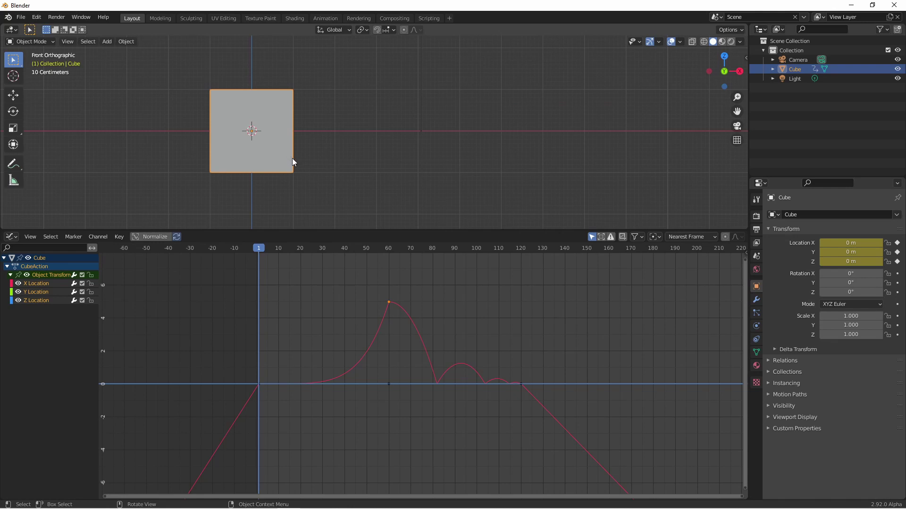
At frame 60, move the cube to about Y 9.70 m and Z -2.03 m and insert a keyframe.
left_click(390, 247)
key("g")
left_click(477, 149)
middle_click_drag(477, 150, 448, 199)
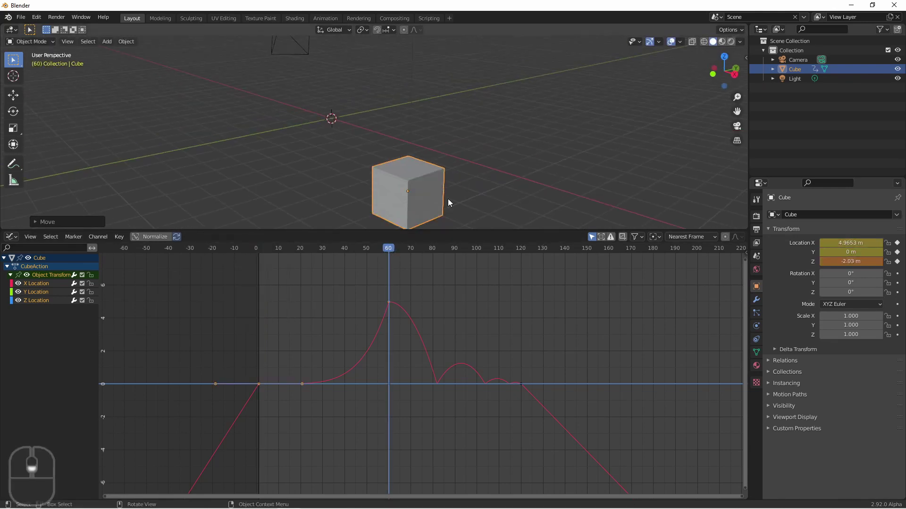
key("g")
left_click(575, 139)
key("i")
left_click(575, 138)
key("Home")
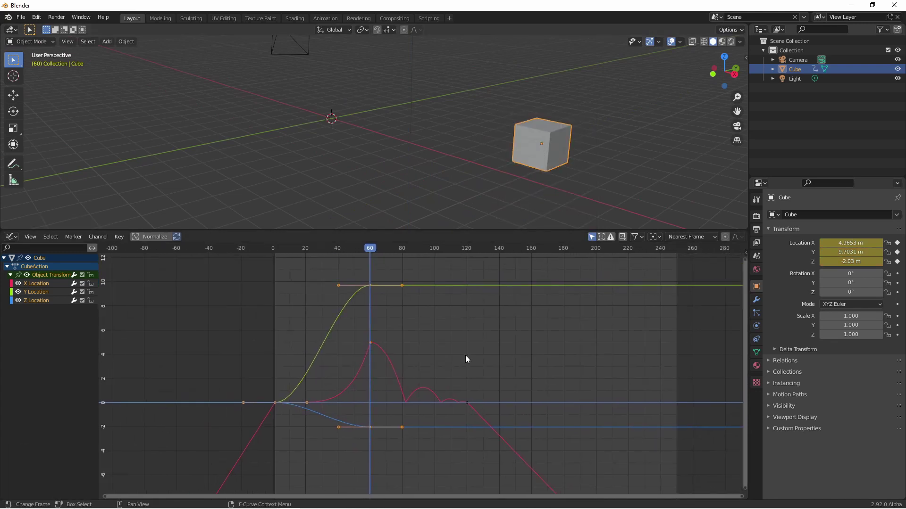
At frame 120, move the cube to about Y -5.78 m and Z 3.58 m and insert a keyframe.
left_click(467, 247)
key("g")
left_click(216, 112)
key("i")
left_click(216, 112)
Play the cube's animation from frame 1 in a wider view of the scene.
key("shift+Left")
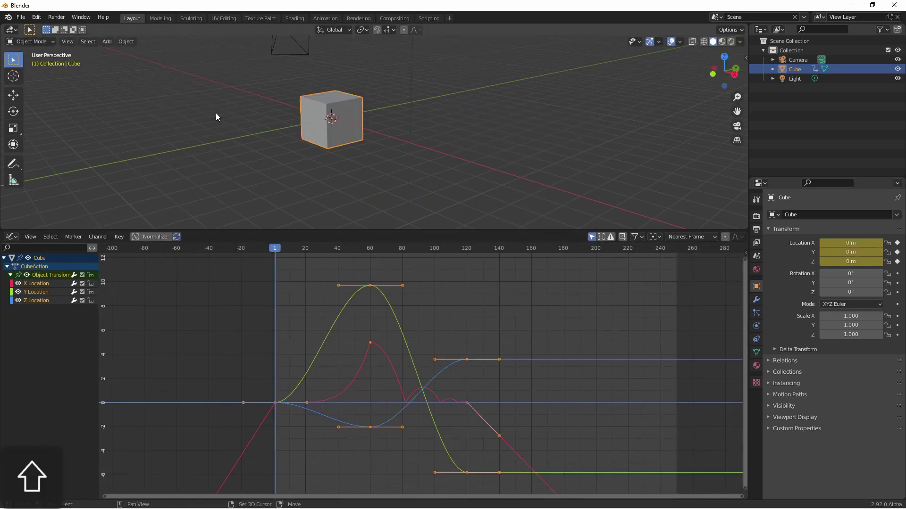
scroll(427, 115, "down", 3)
key("space")
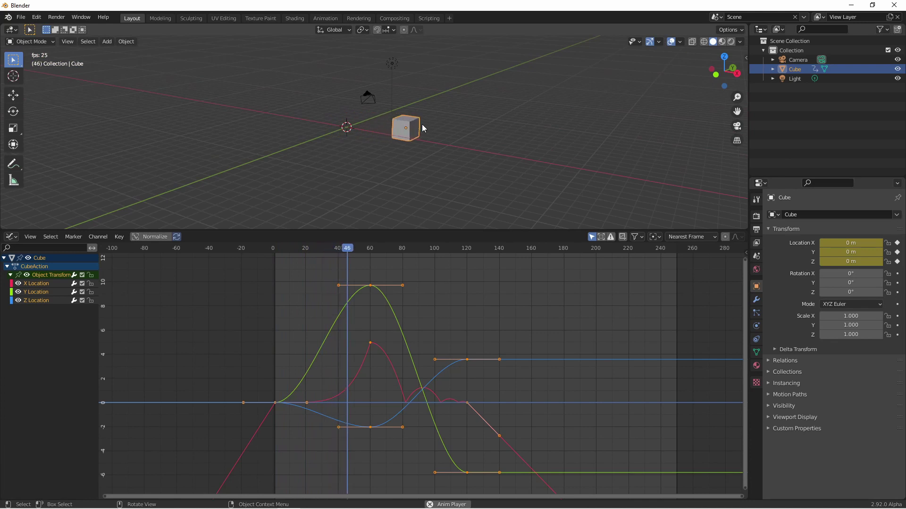
key("space")
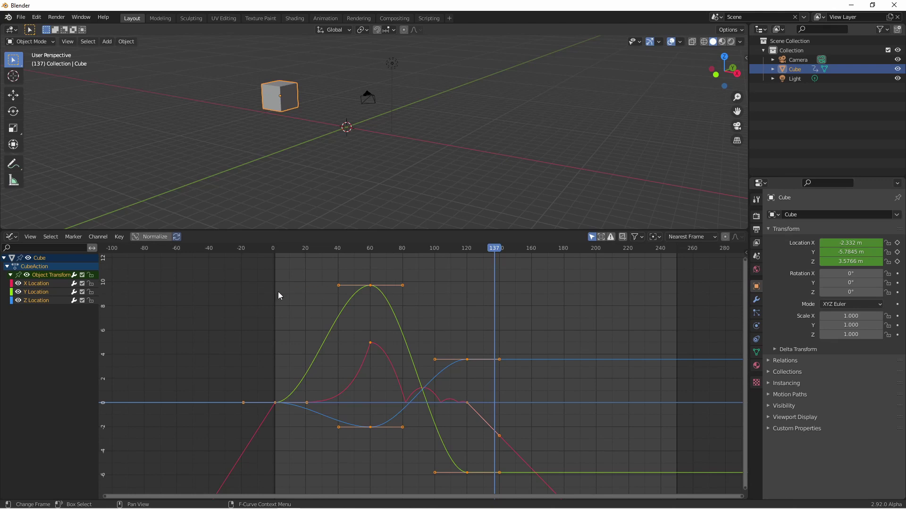
Hide the X, Y and Z Location curves in the Graph Editor and show them again.
left_click(18, 285)
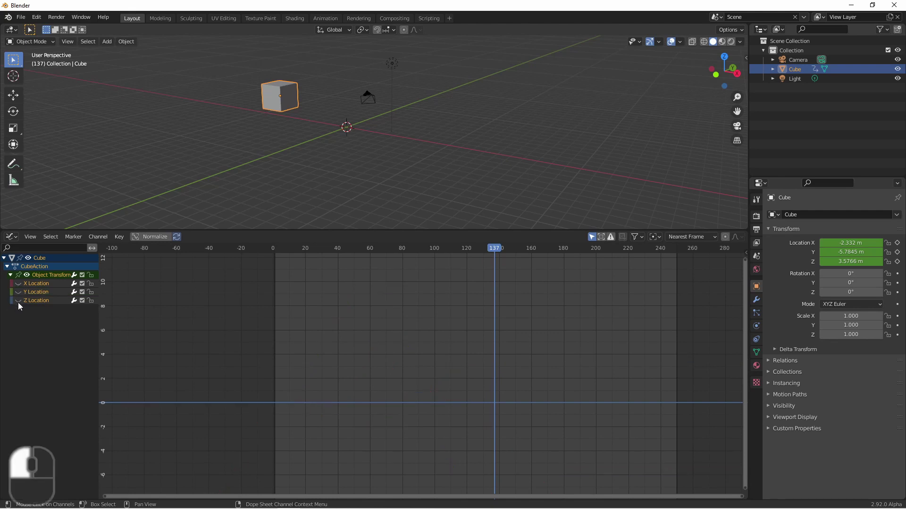
left_click(18, 283)
left_click(19, 292)
left_click(18, 283)
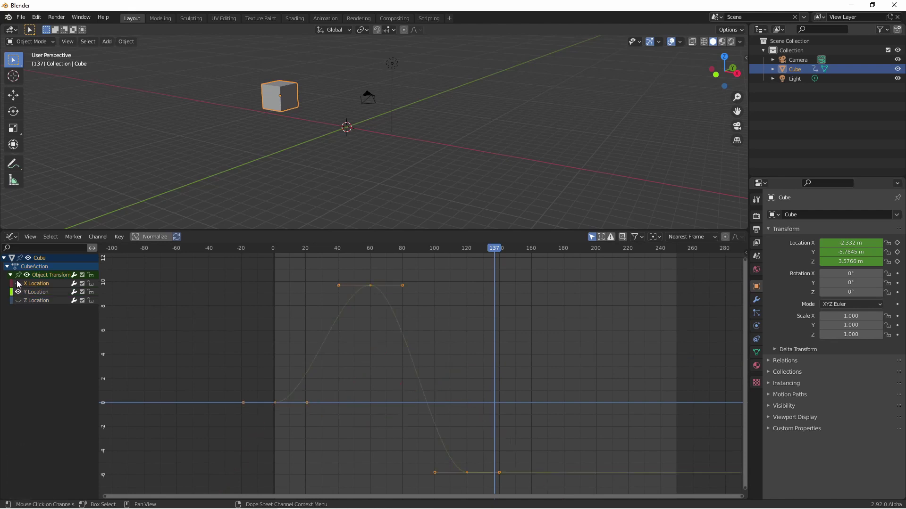
left_click(28, 292)
left_click_drag(18, 284, 18, 300)
Add a Sine Built-In Function modifier to the Y Location curve and make it additive.
key("n")
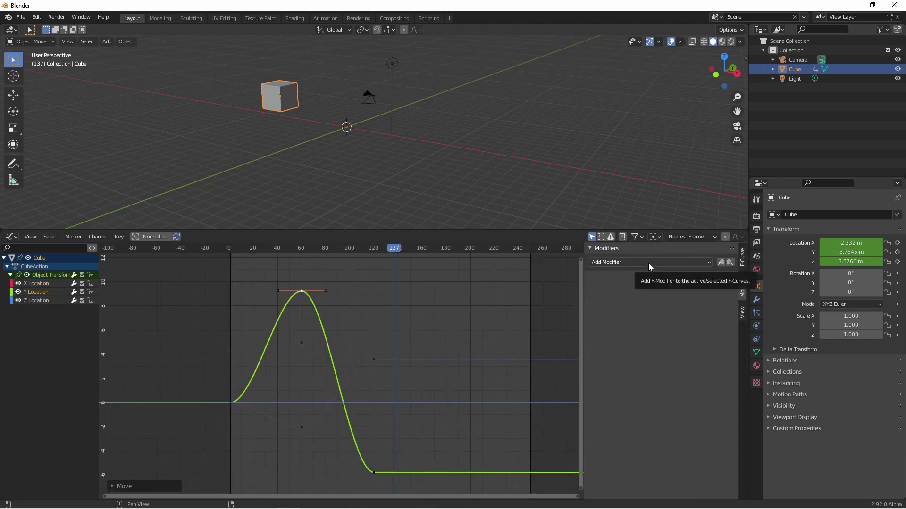
left_click(648, 263)
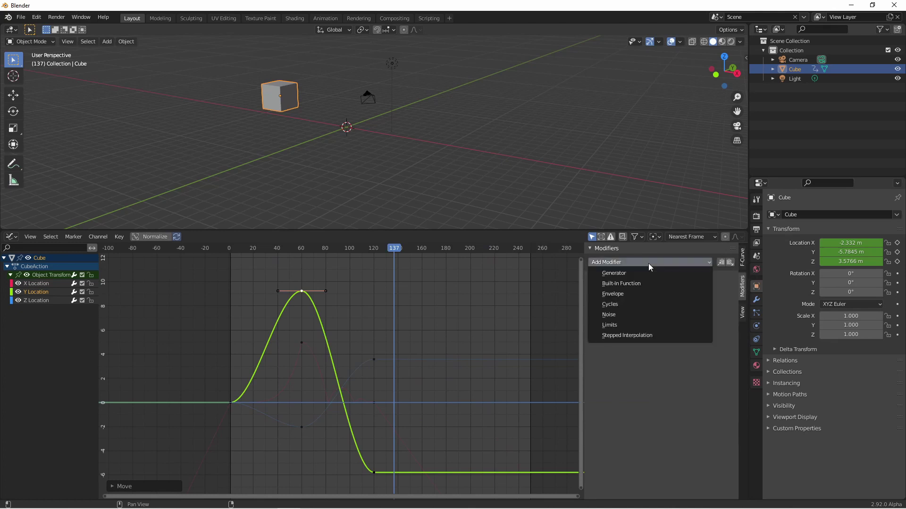
left_click(644, 286)
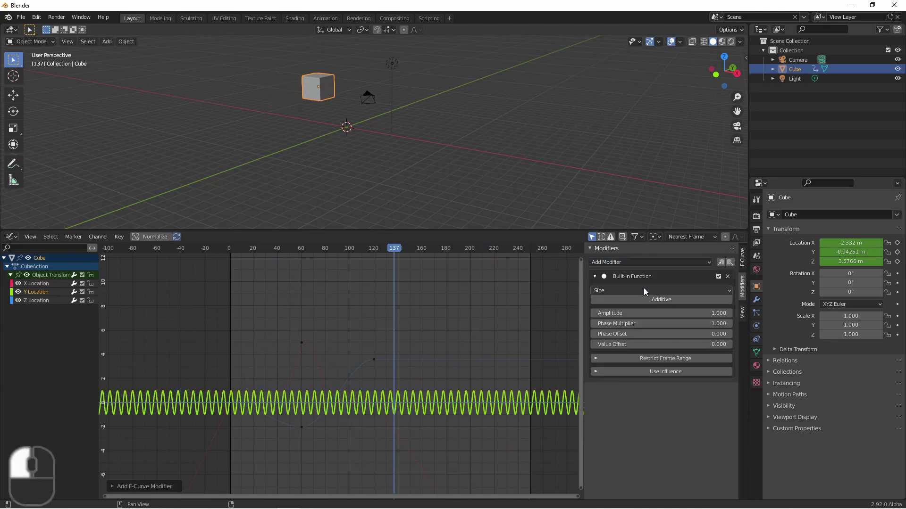
left_click(650, 300)
left_click(235, 315)
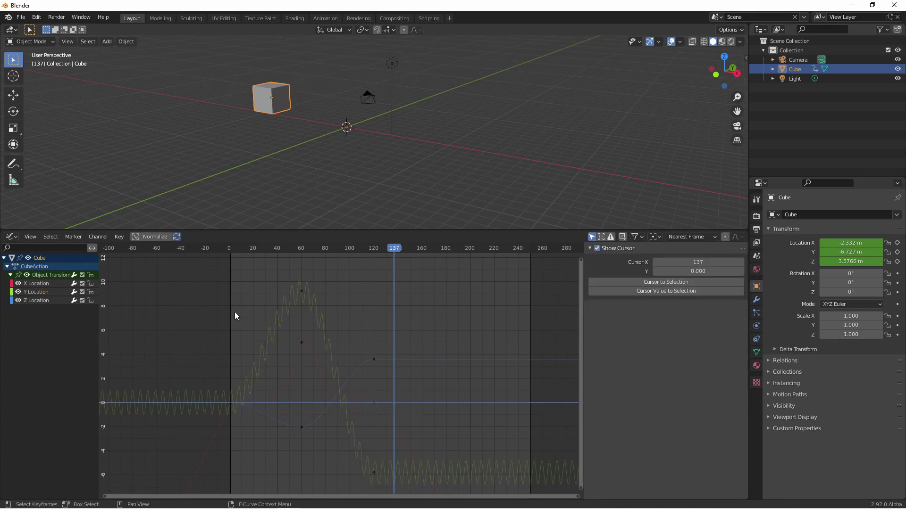
Play the animation from frame 1 to check the Y Location curve's sine motion, and return to the start.
key("shift+Left")
key("space")
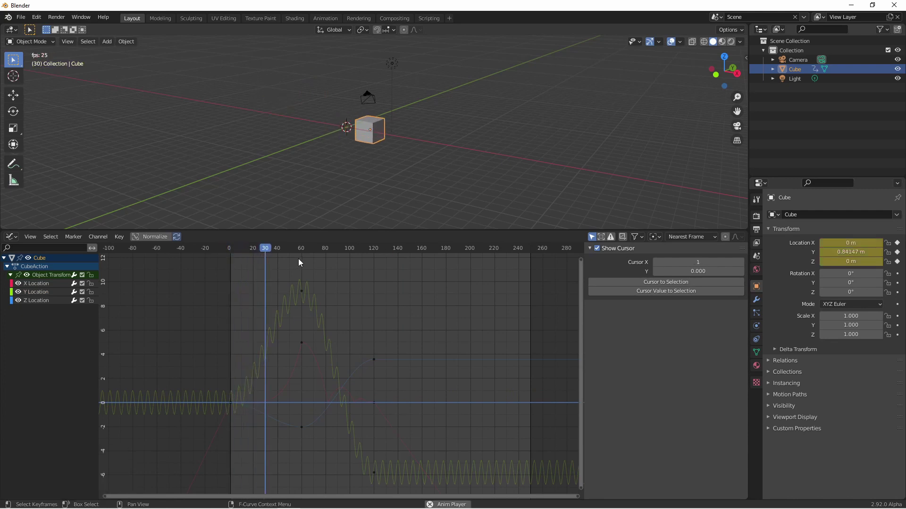
key("Escape")
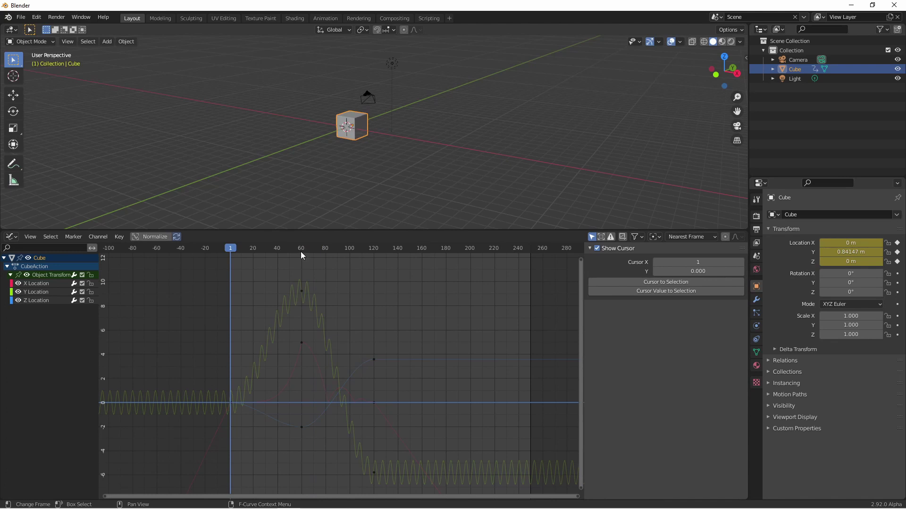
Toggle the Y Location channel's modifiers, contribution to the result and keyframe lock, returning each to its original state.
left_click(74, 293)
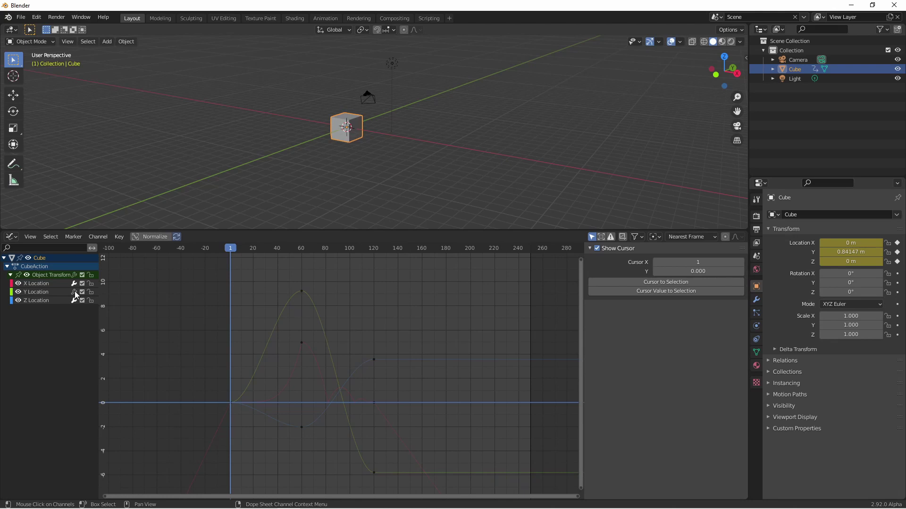
left_click(74, 293)
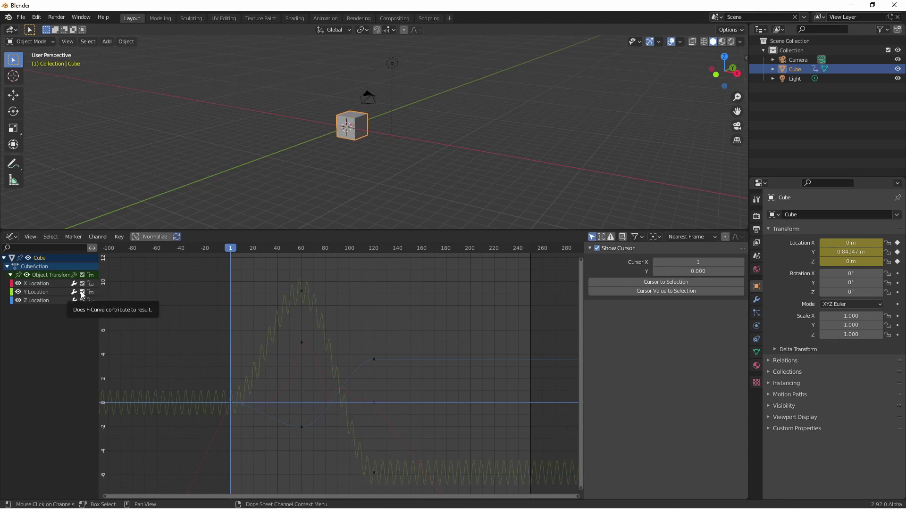
left_click(83, 293)
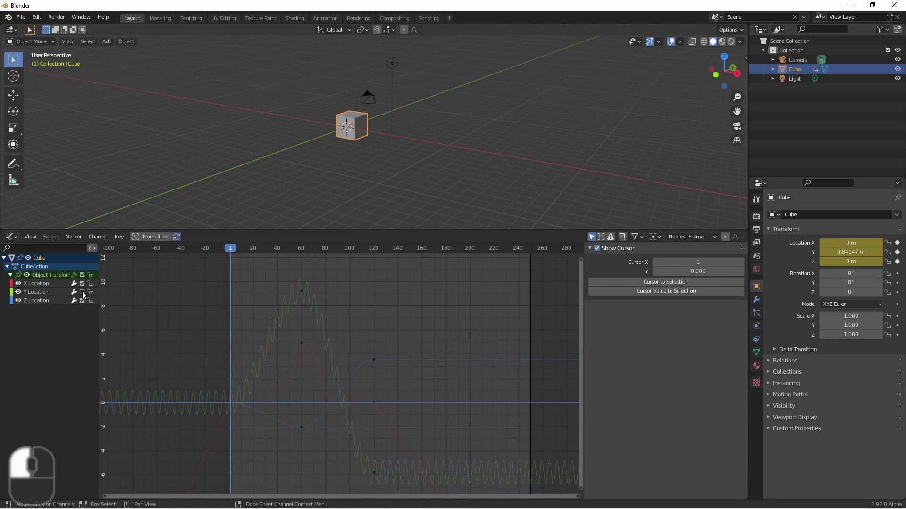
left_click(83, 293)
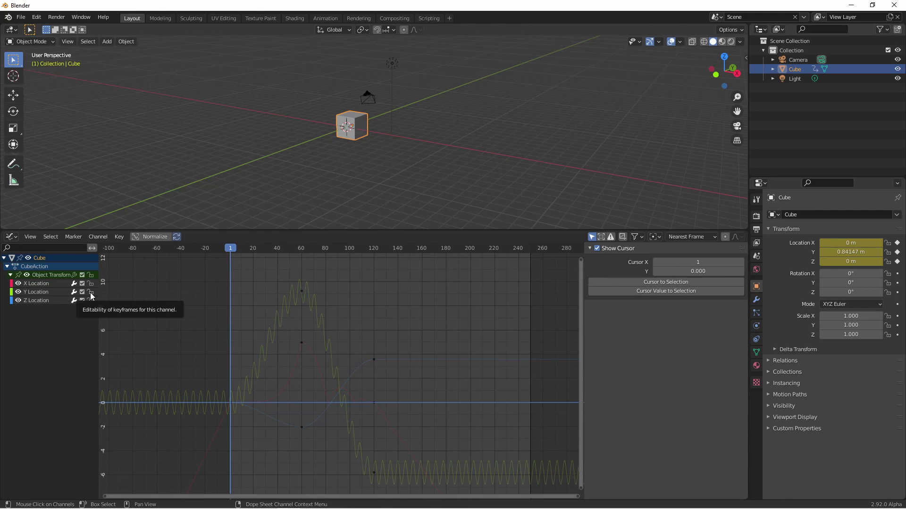
left_click(91, 293)
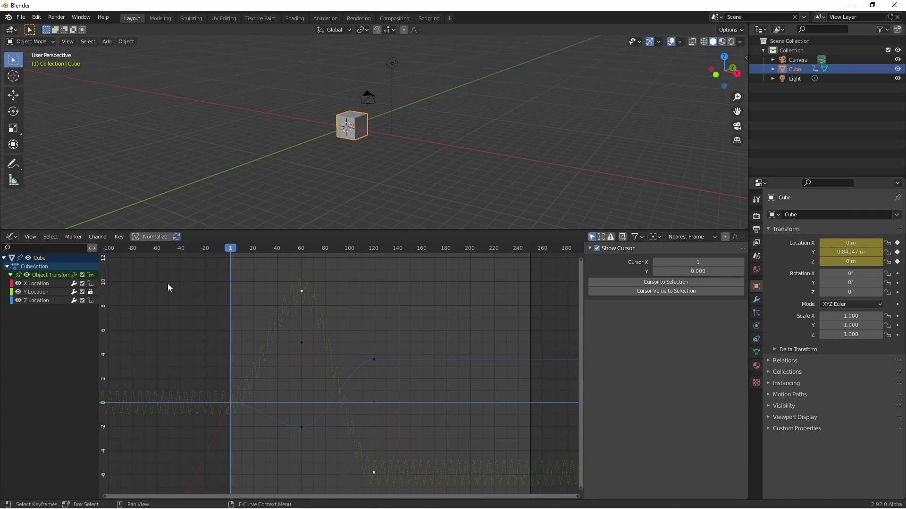
left_click(91, 292)
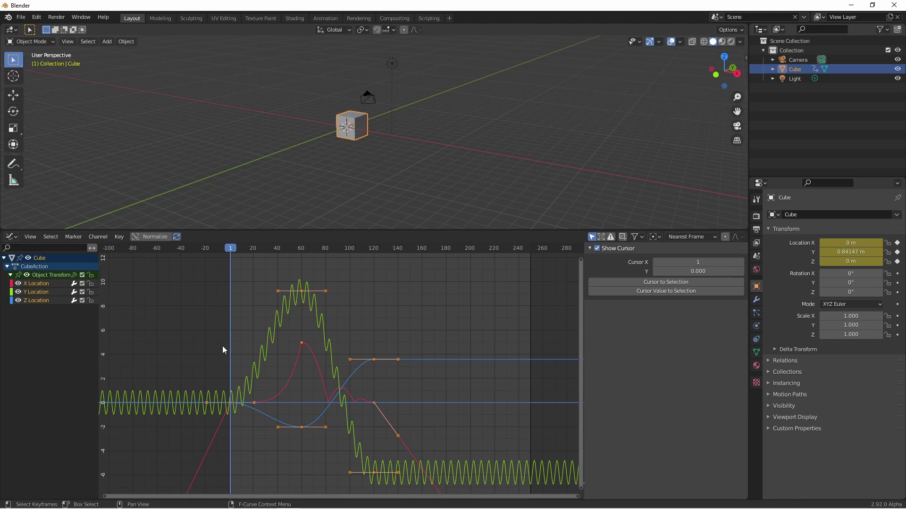
Raise the Y Location curve's middle keyframe at frame 60 to a value of about 800.
scroll(225, 350, "down", 3)
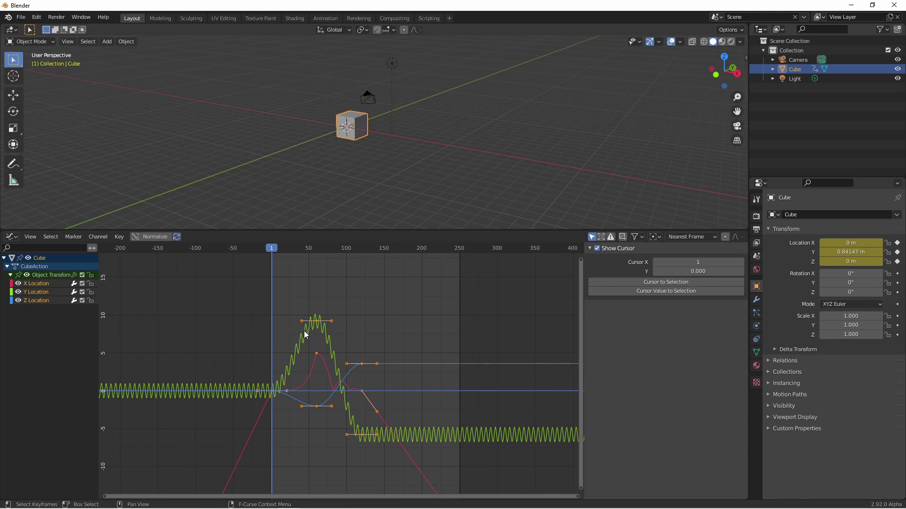
left_click(316, 322)
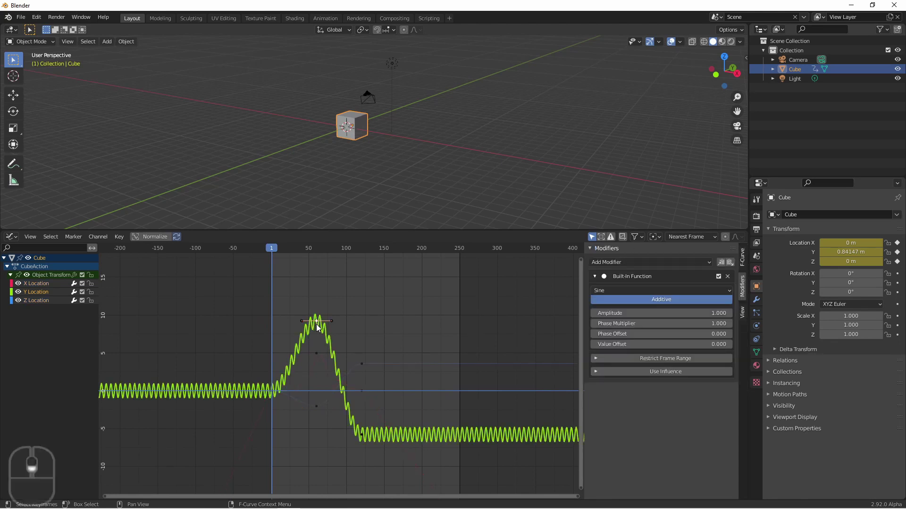
scroll(318, 327, "down", 6)
scroll(315, 321, "up", 3, "shift")
middle_click_drag(313, 330, 297, 423, "shift")
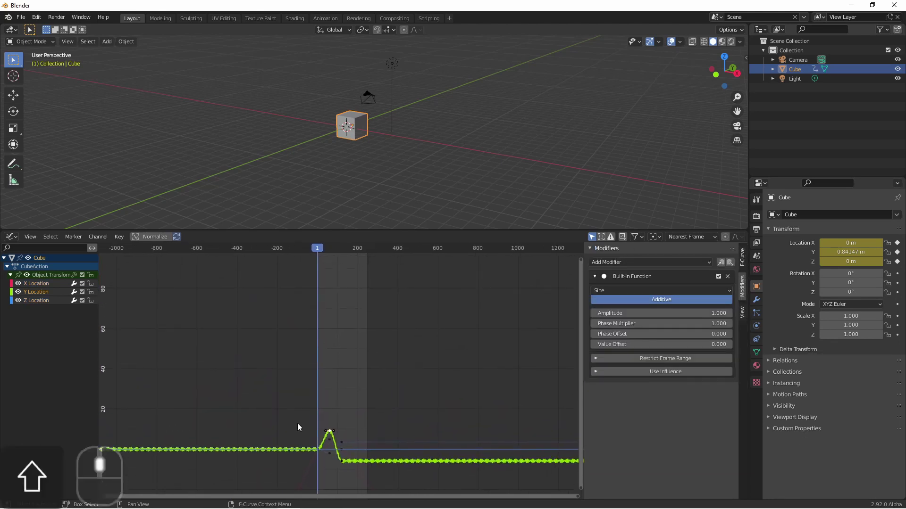
left_click(314, 274)
middle_click_drag(314, 274, 330, 366, "ctrl")
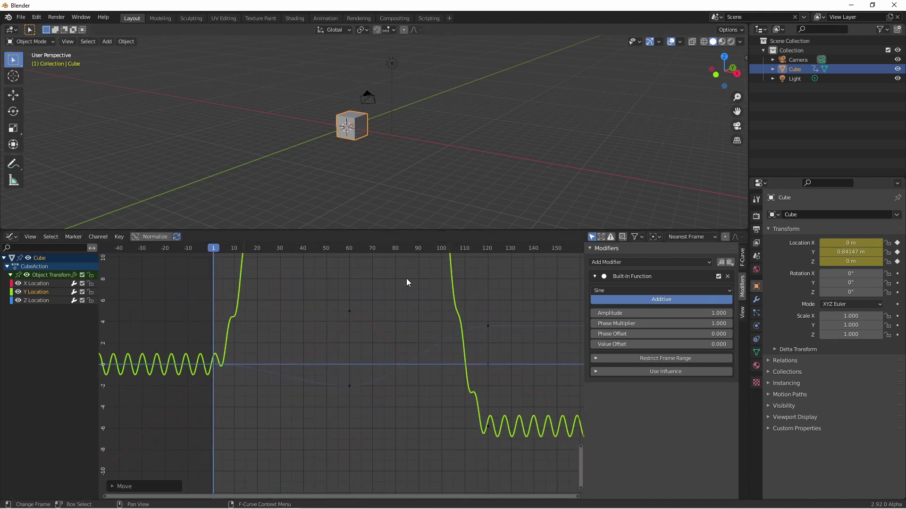
middle_click_drag(410, 375, 342, 389, "ctrl")
left_click_drag(343, 389, 369, 354)
middle_click_drag(369, 354, 362, 438, "ctrl")
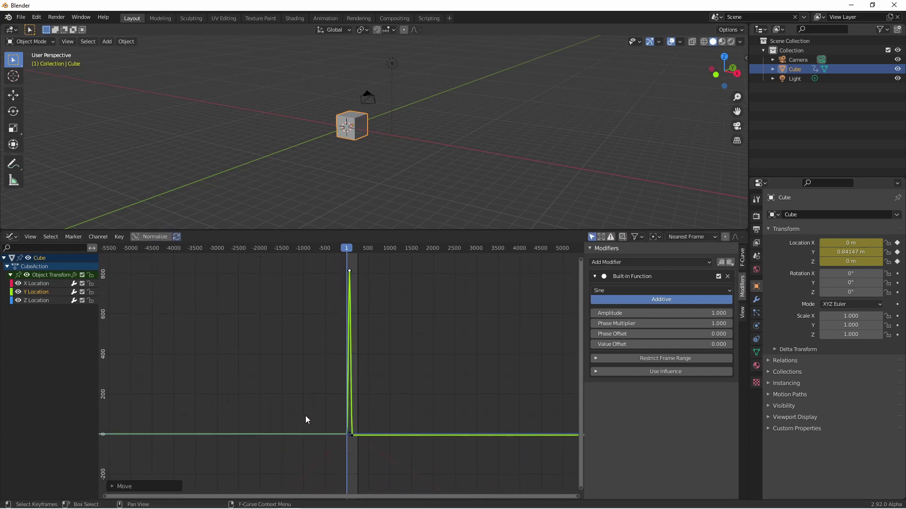
middle_click_drag(375, 396, 319, 456, "ctrl")
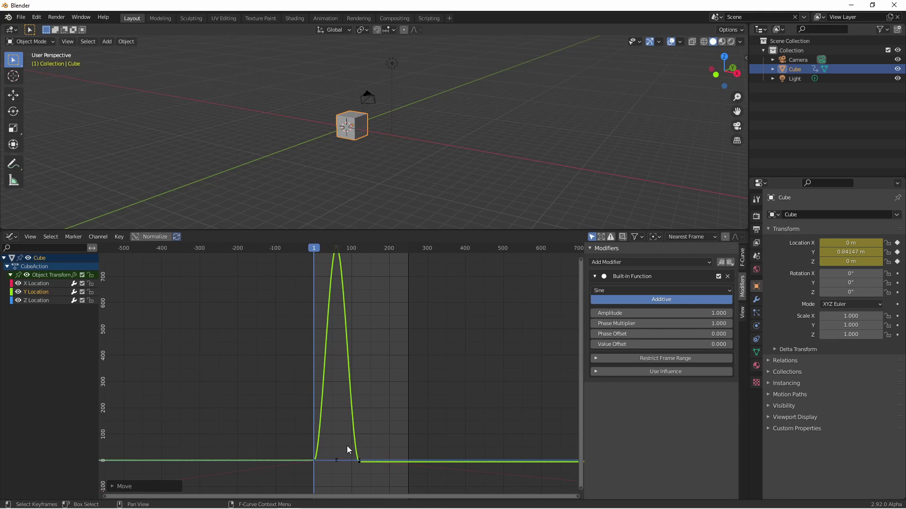
Select all keyframes and normalize the display of the X, Y and Z Location curves.
key("a")
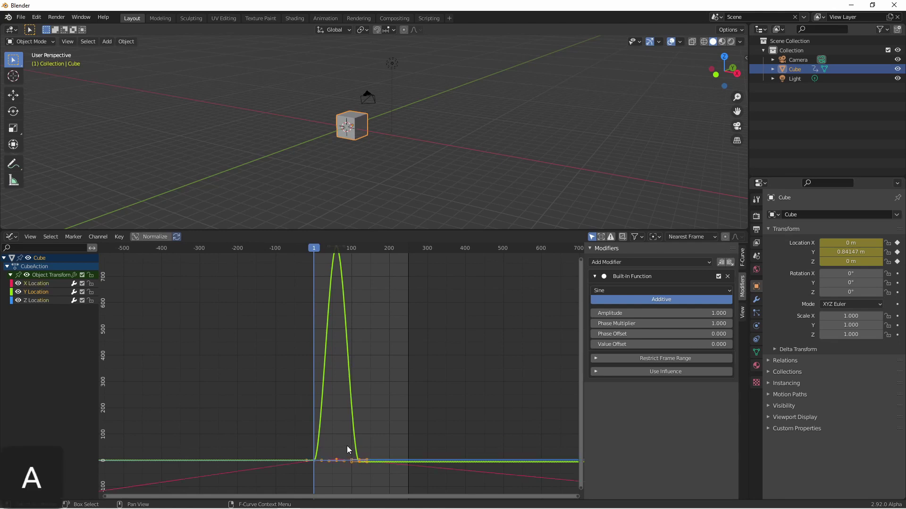
left_click(153, 235)
middle_click_drag(354, 475, 397, 342, "ctrl")
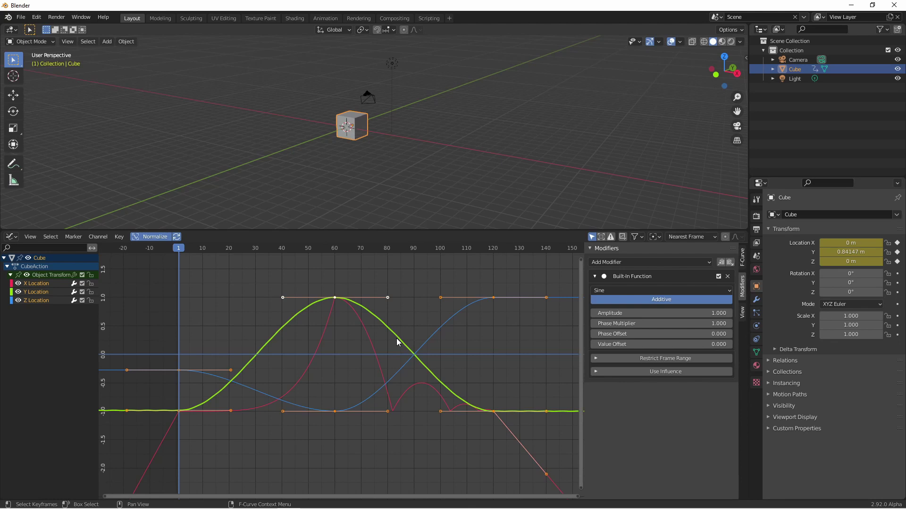
Select only the middle keyframes of all three Location curves and move them to frame 50, keeping their values.
left_click(290, 446)
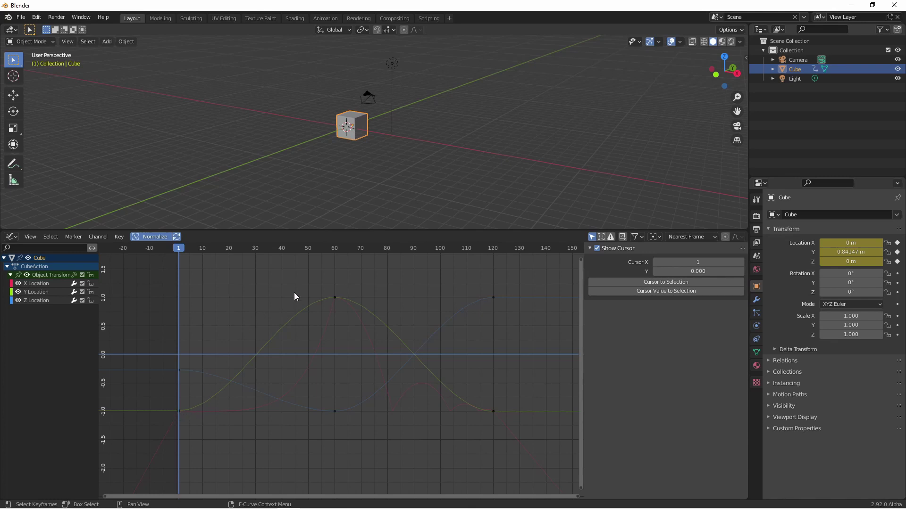
left_click_drag(326, 289, 391, 380)
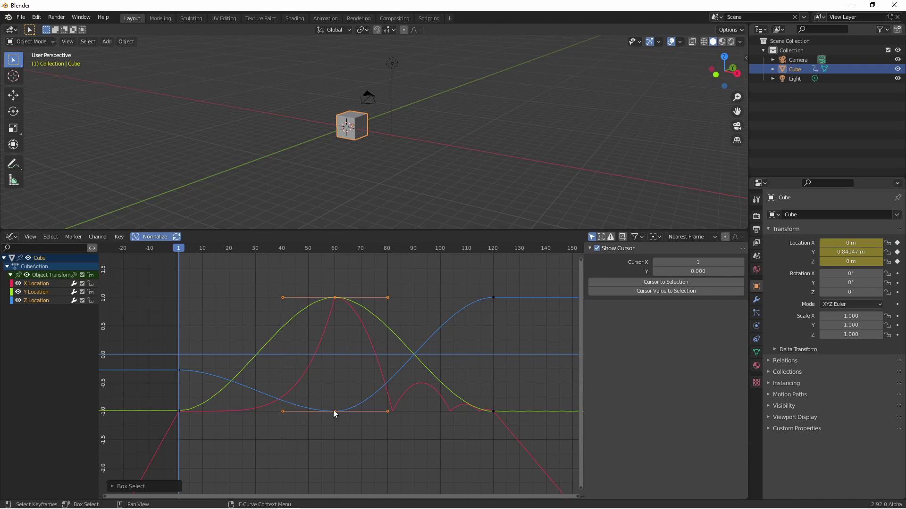
left_click_drag(358, 323, 332, 324)
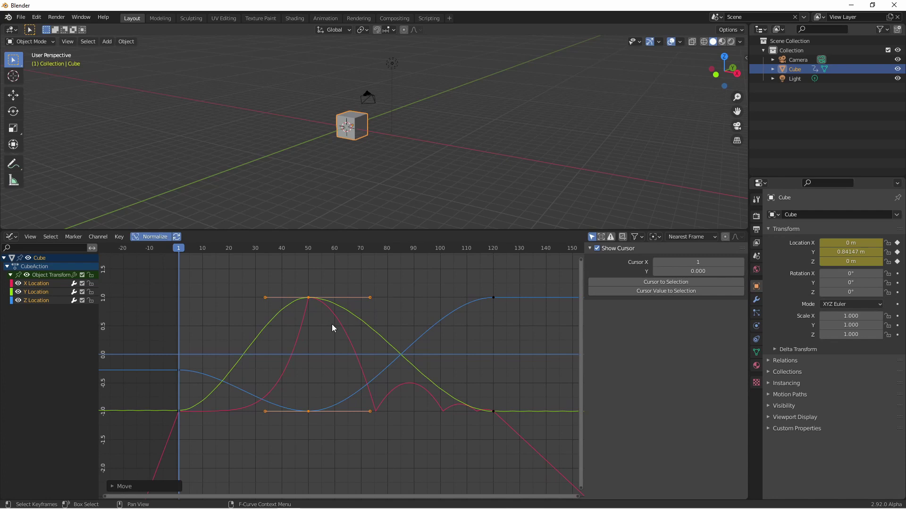
Select all keyframes, frame the whole curves, and turn off normalization to display their actual values.
key("a")
key("Home")
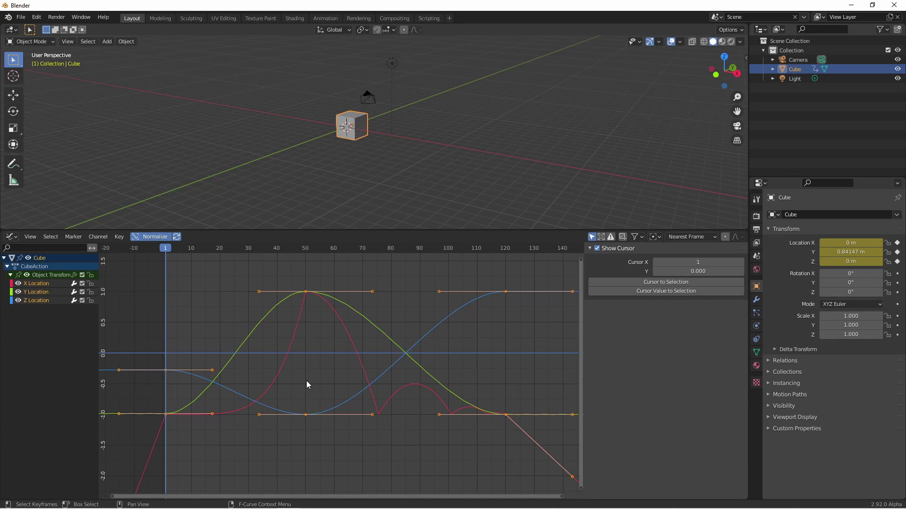
left_click(141, 238)
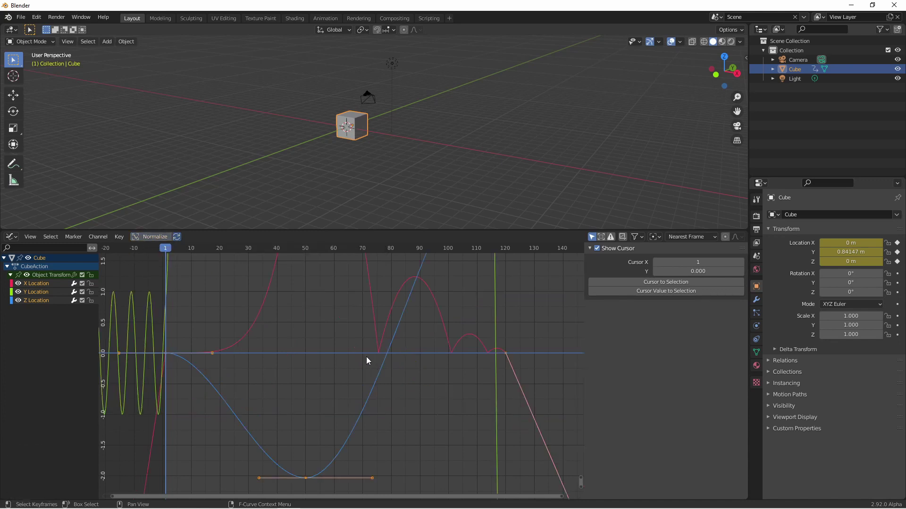
middle_click_drag(305, 295, 314, 310, "ctrl")
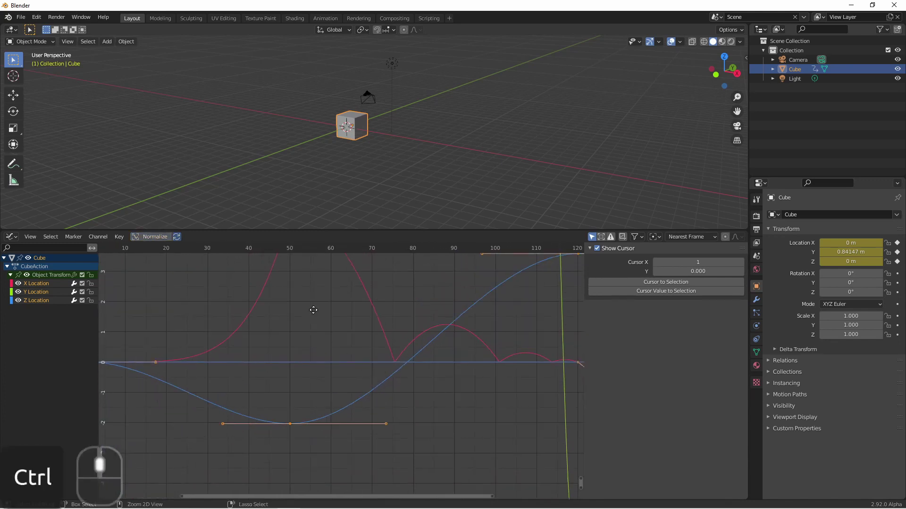